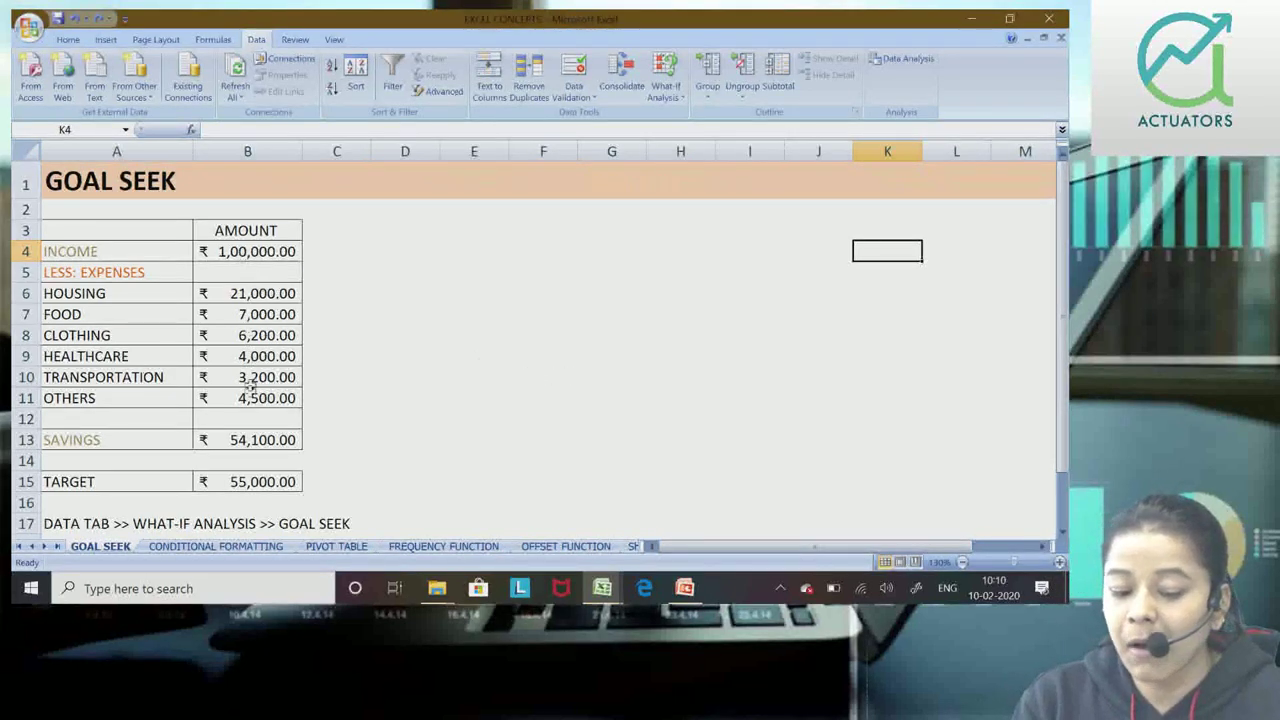
Review the income, the expense amounts in B6:B11 and the Savings formula in B13.
left_click_drag(112, 248, 264, 257)
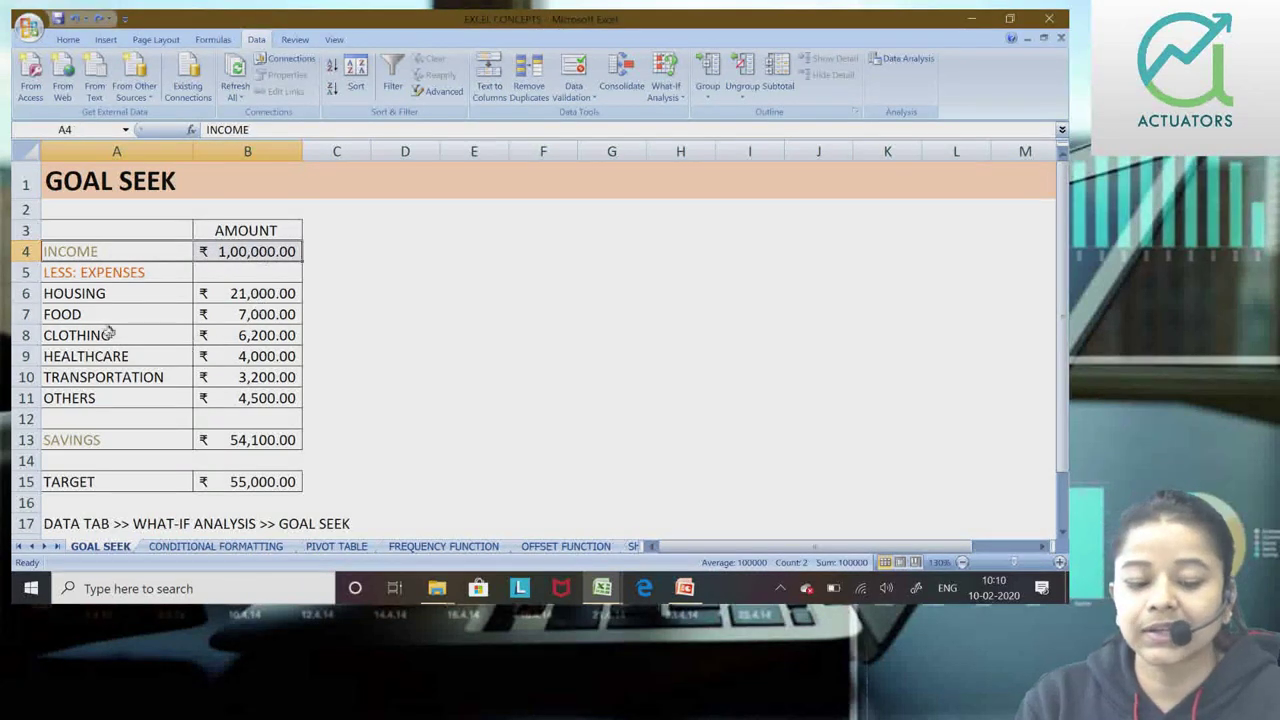
left_click_drag(224, 293, 230, 400)
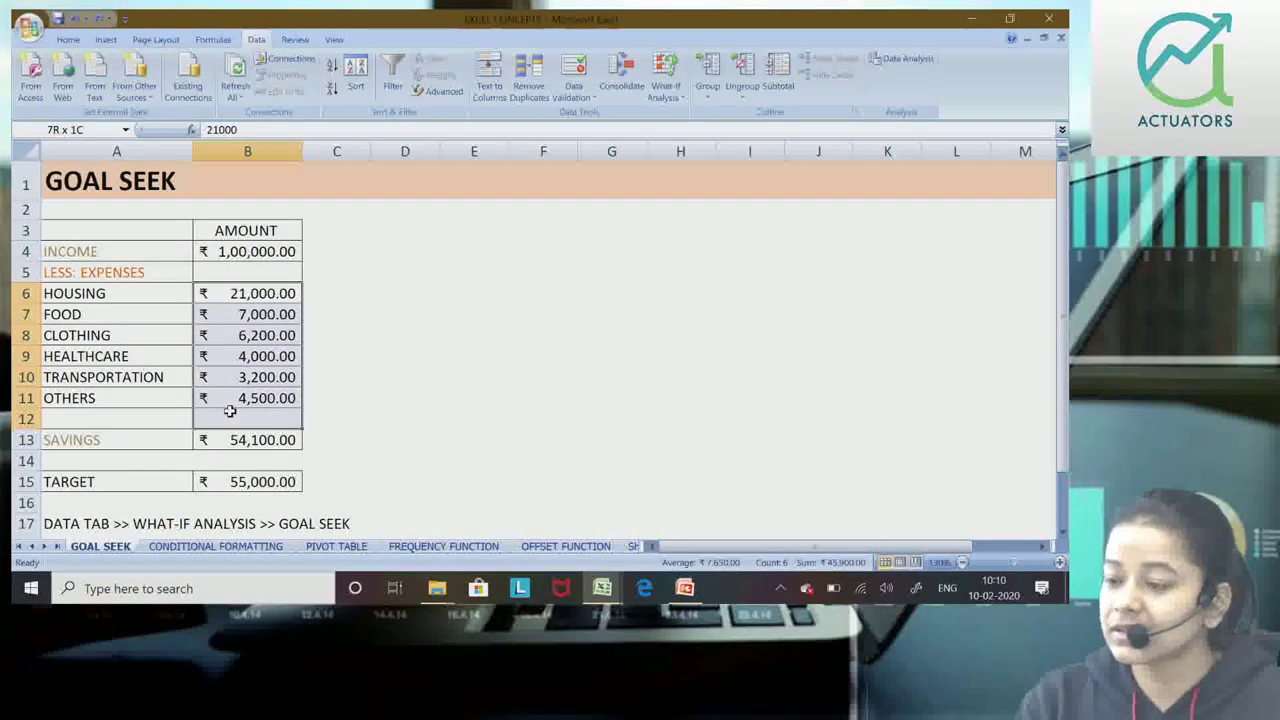
left_click(237, 443)
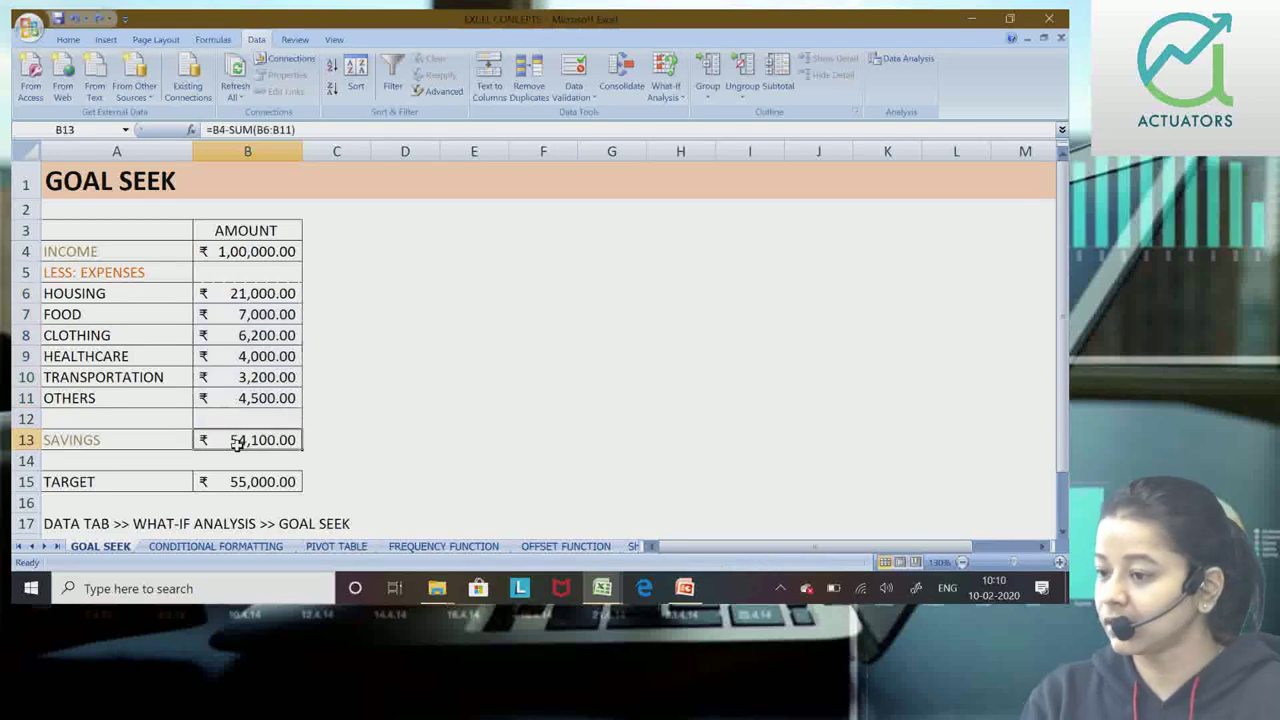
left_click_drag(241, 251, 256, 445)
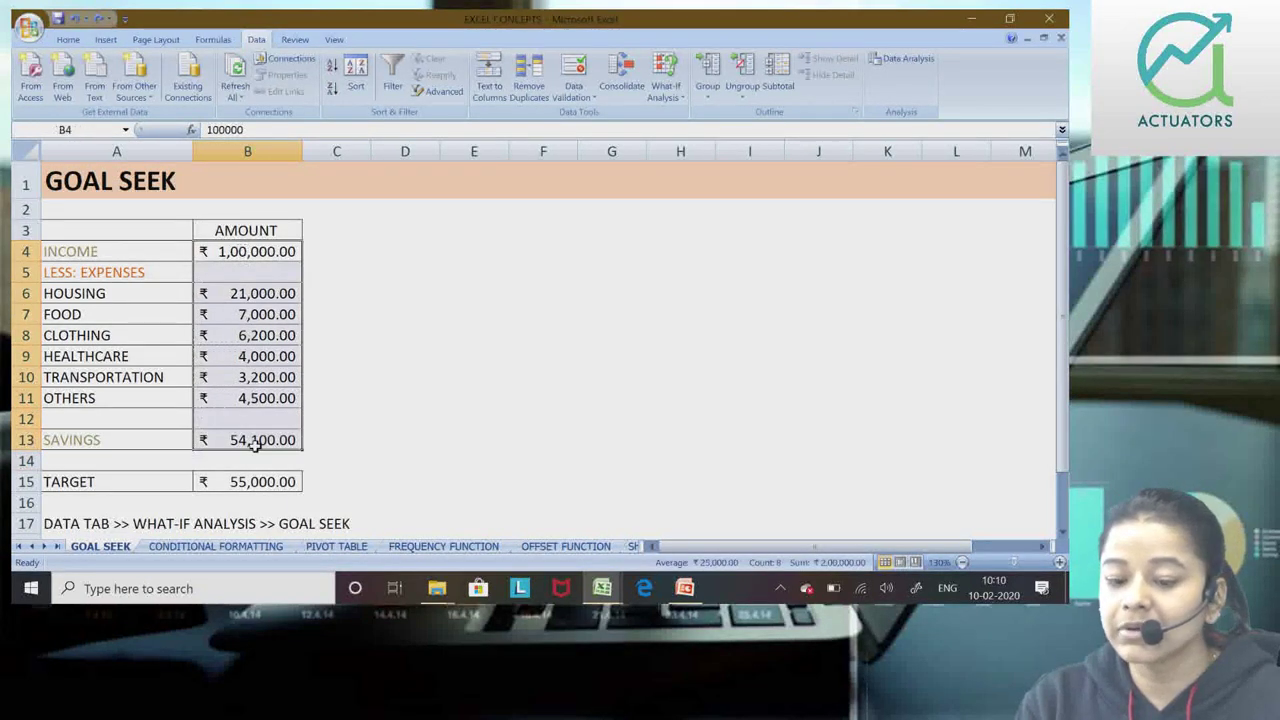
left_click(72, 39)
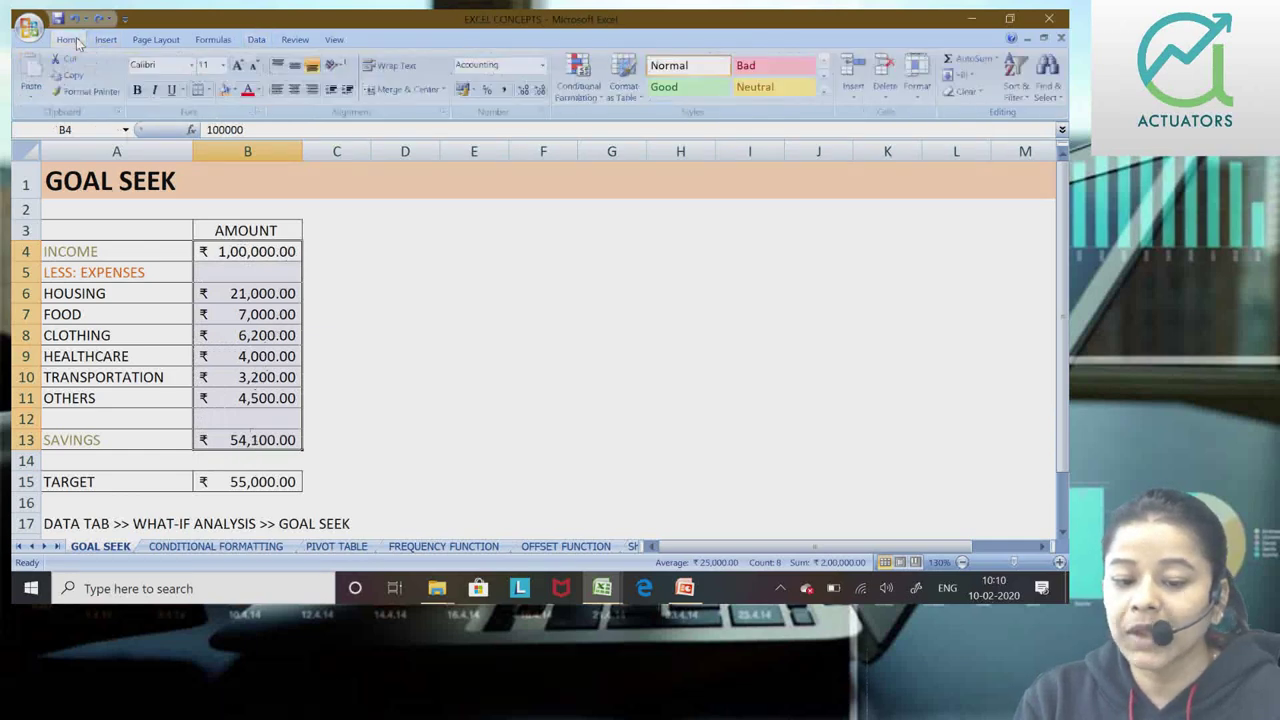
left_click(543, 67)
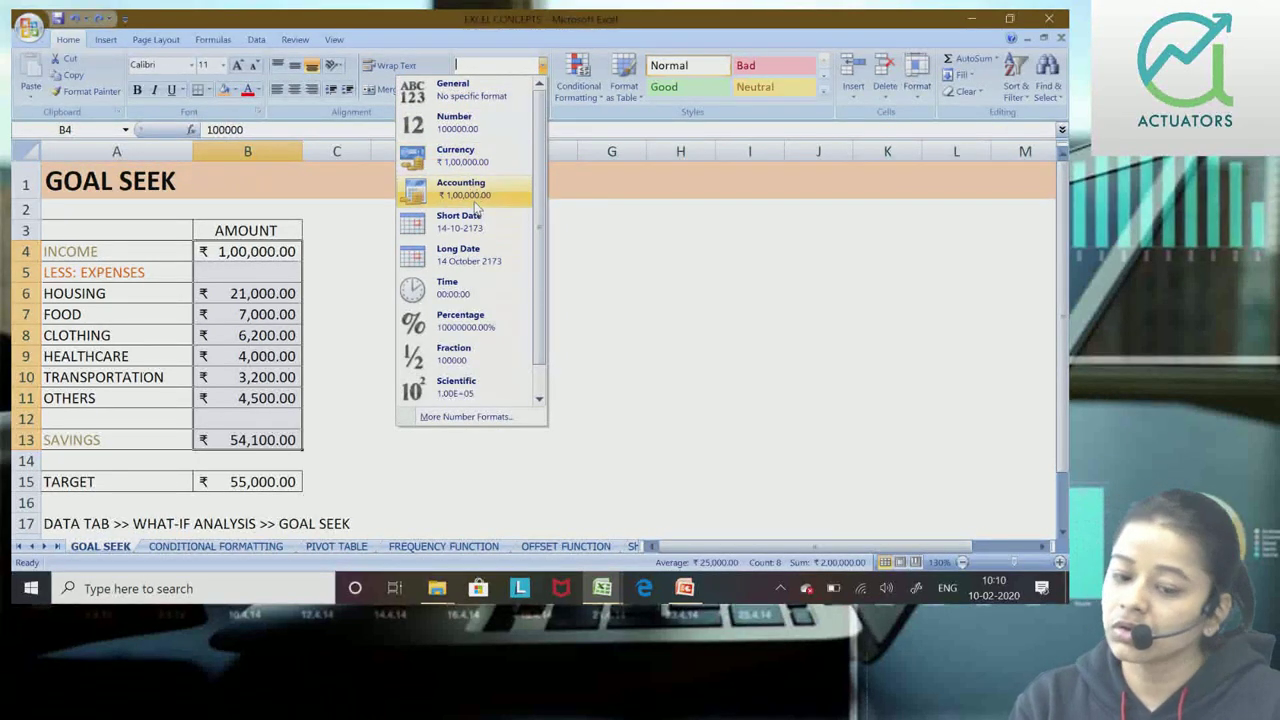
left_click(473, 198)
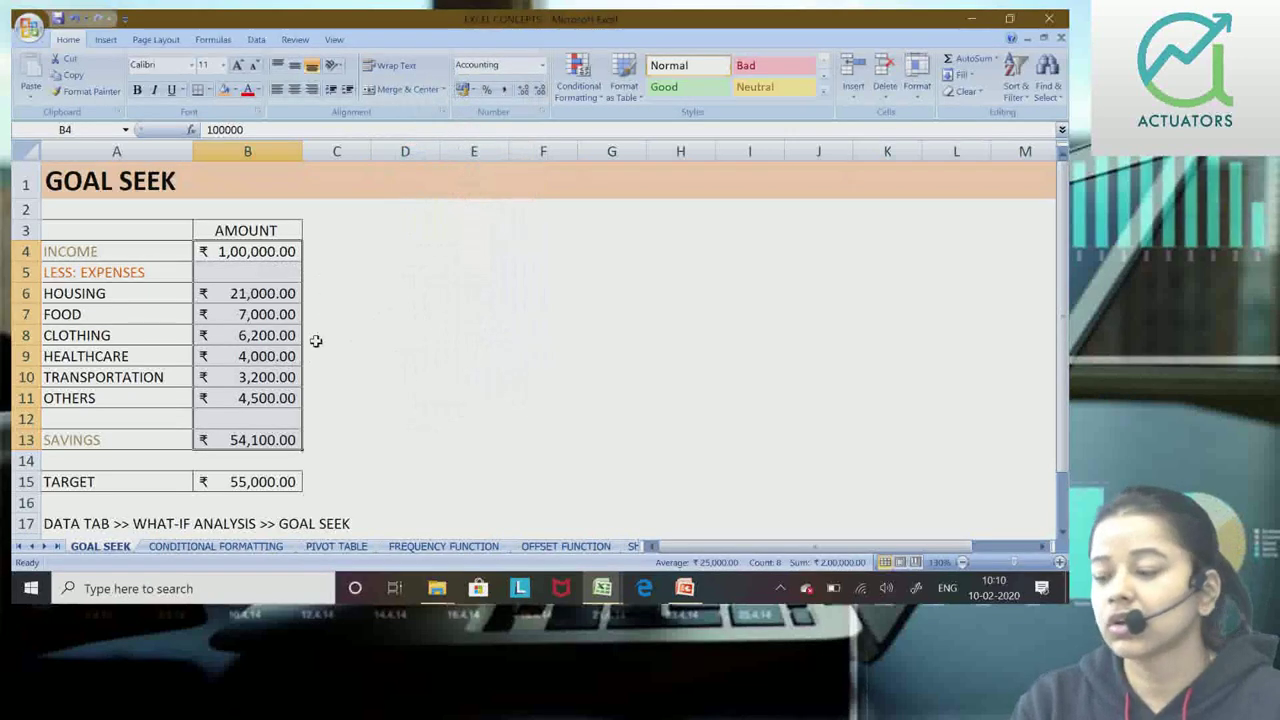
left_click(264, 393)
left_click(257, 254)
left_click(257, 295)
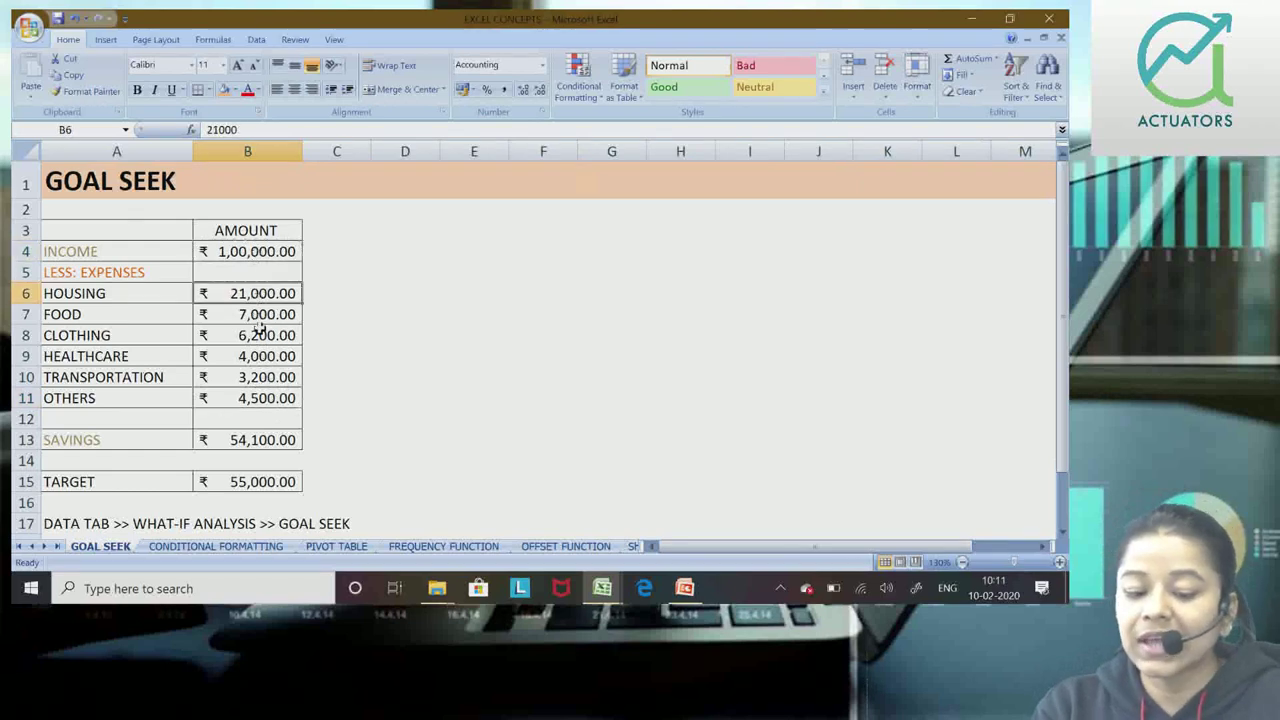
left_click(258, 316)
left_click(257, 335)
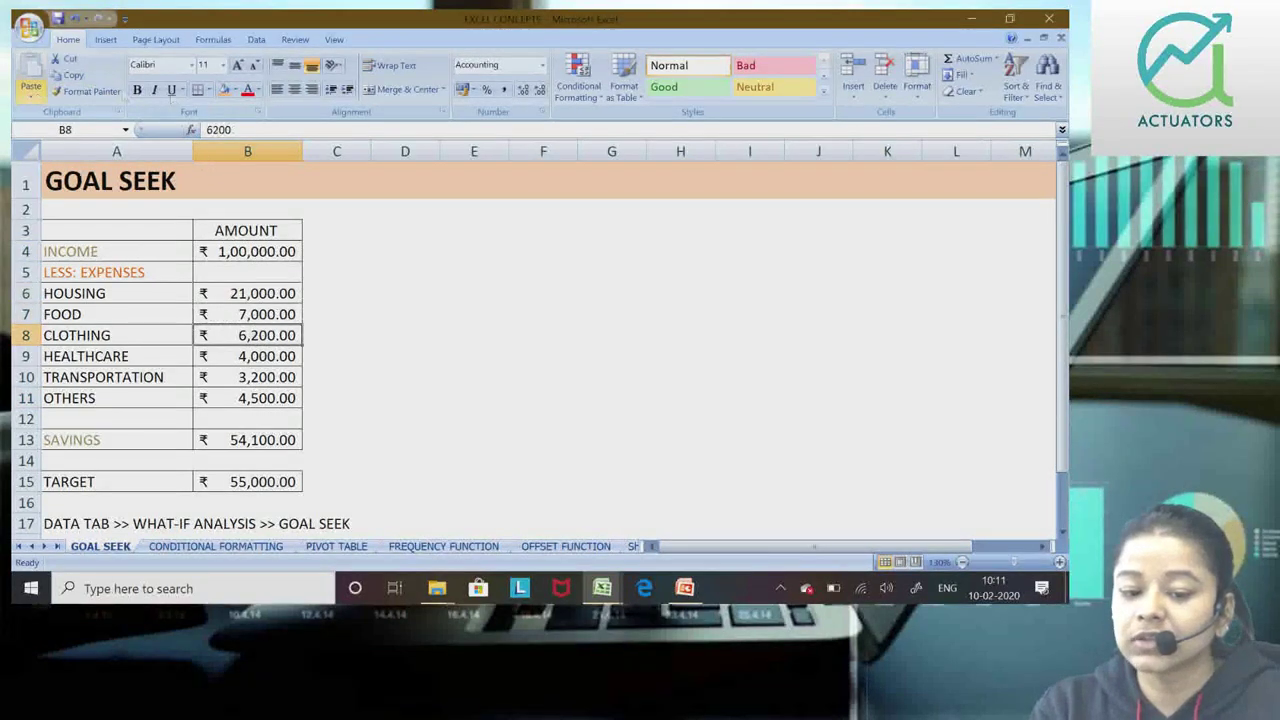
left_click(258, 435)
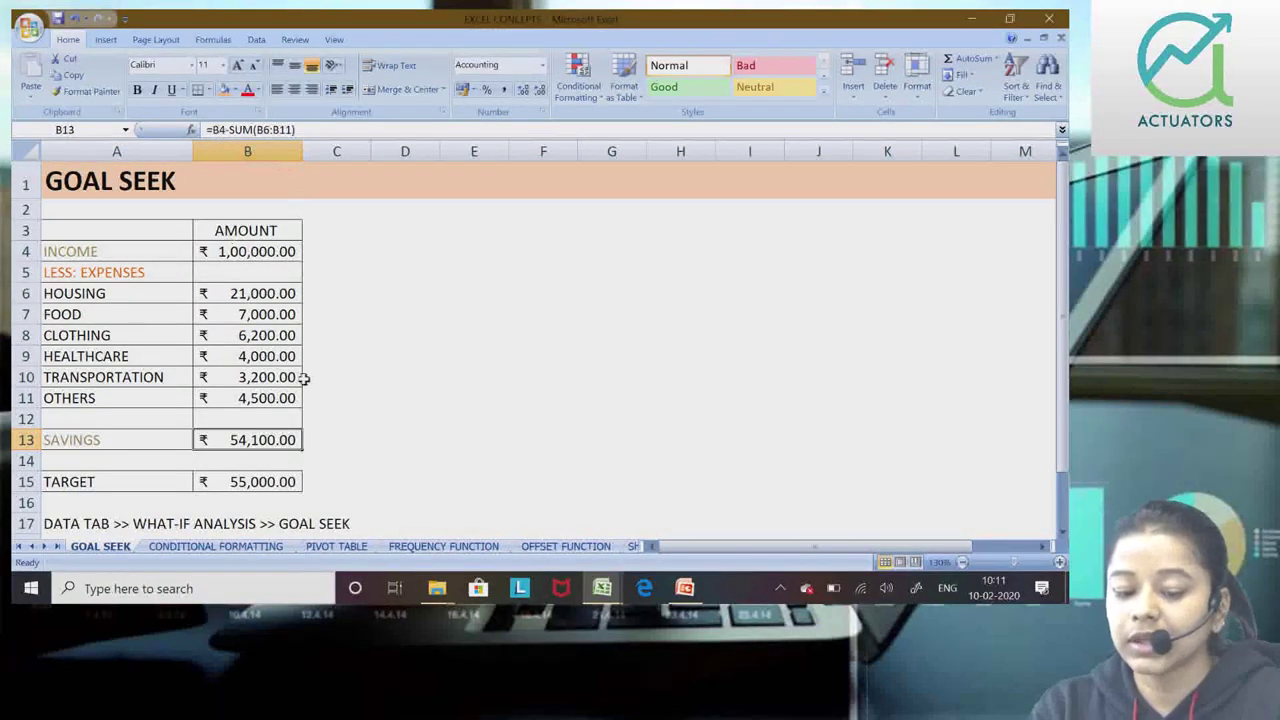
double_click(257, 437)
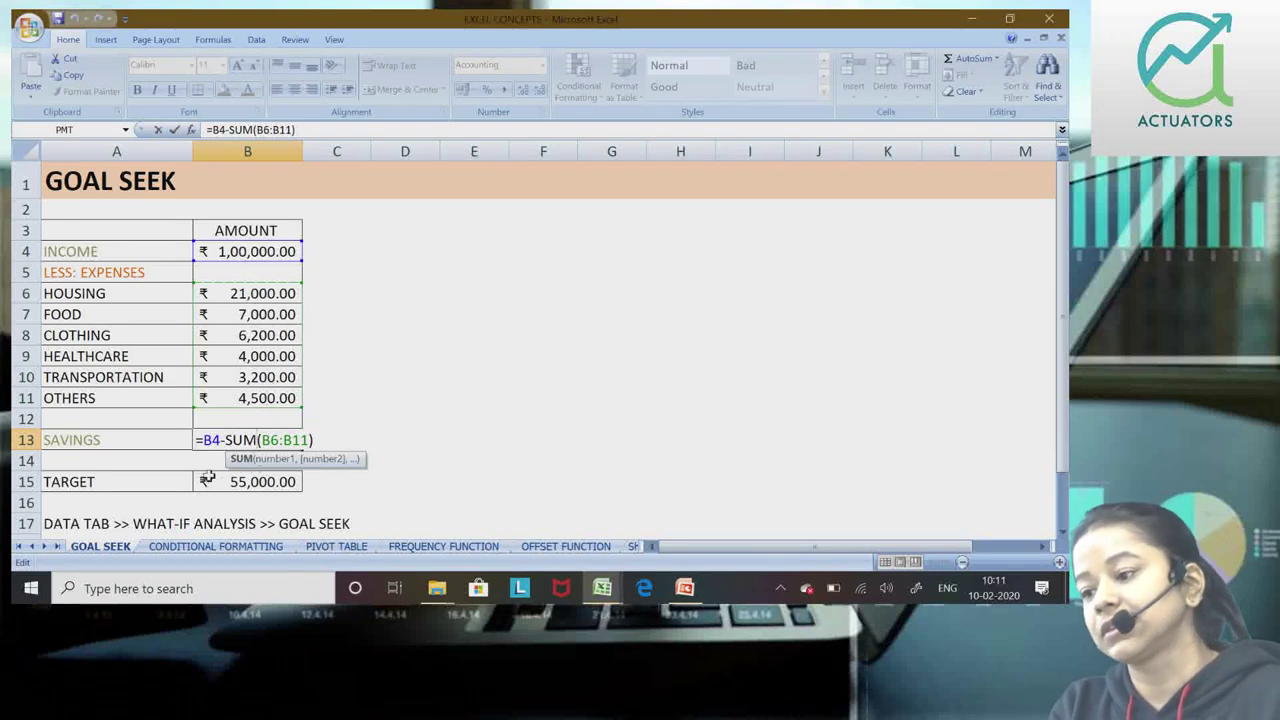
key("Return")
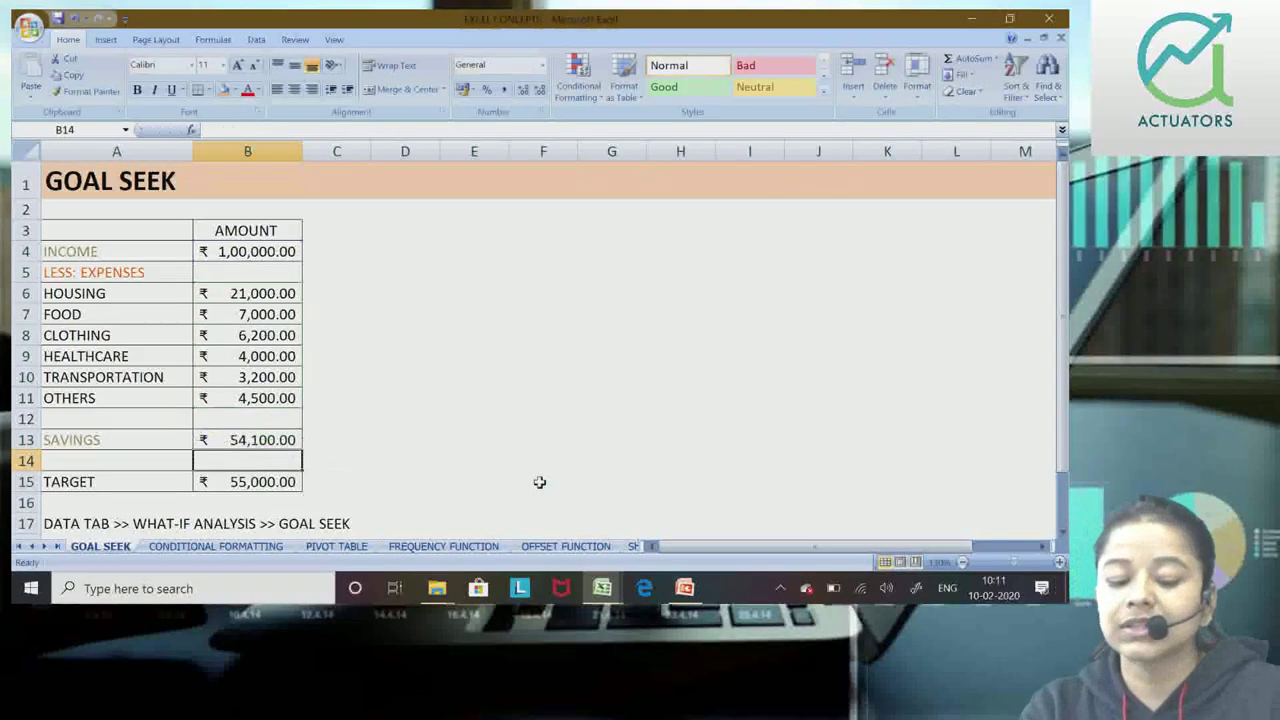
left_click(256, 485)
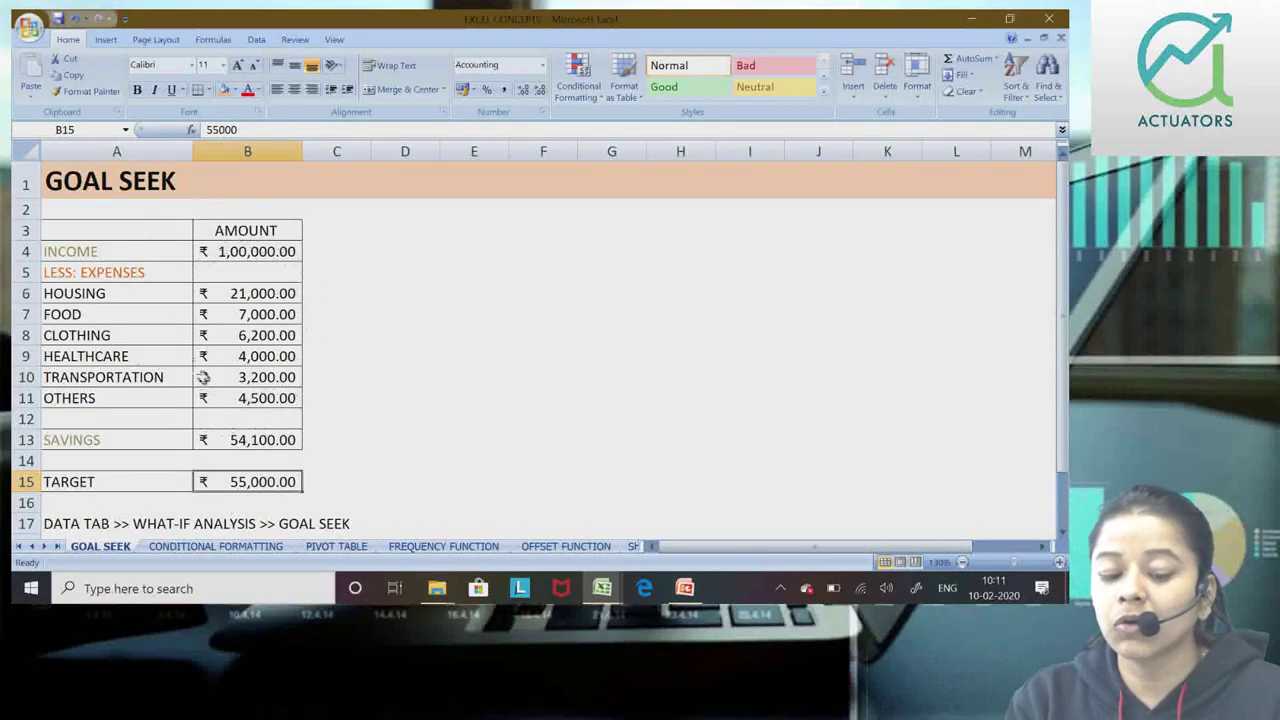
left_click(250, 443)
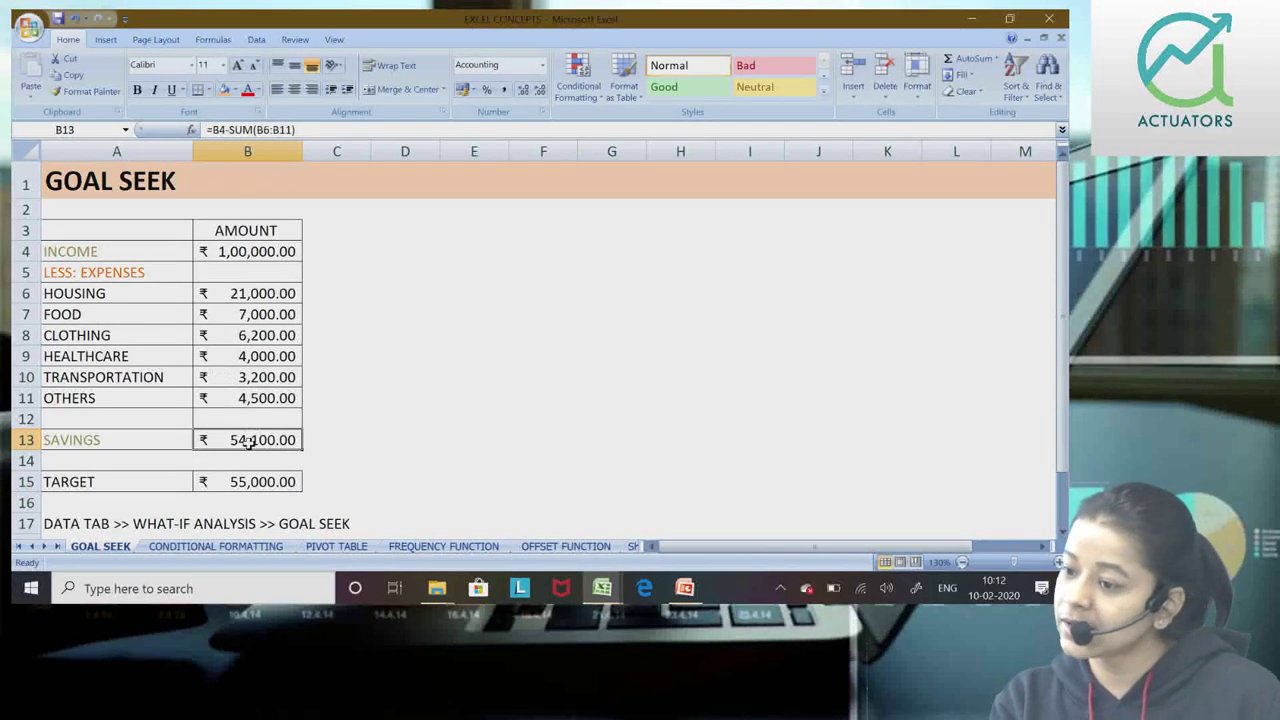
left_click_drag(262, 251, 258, 397)
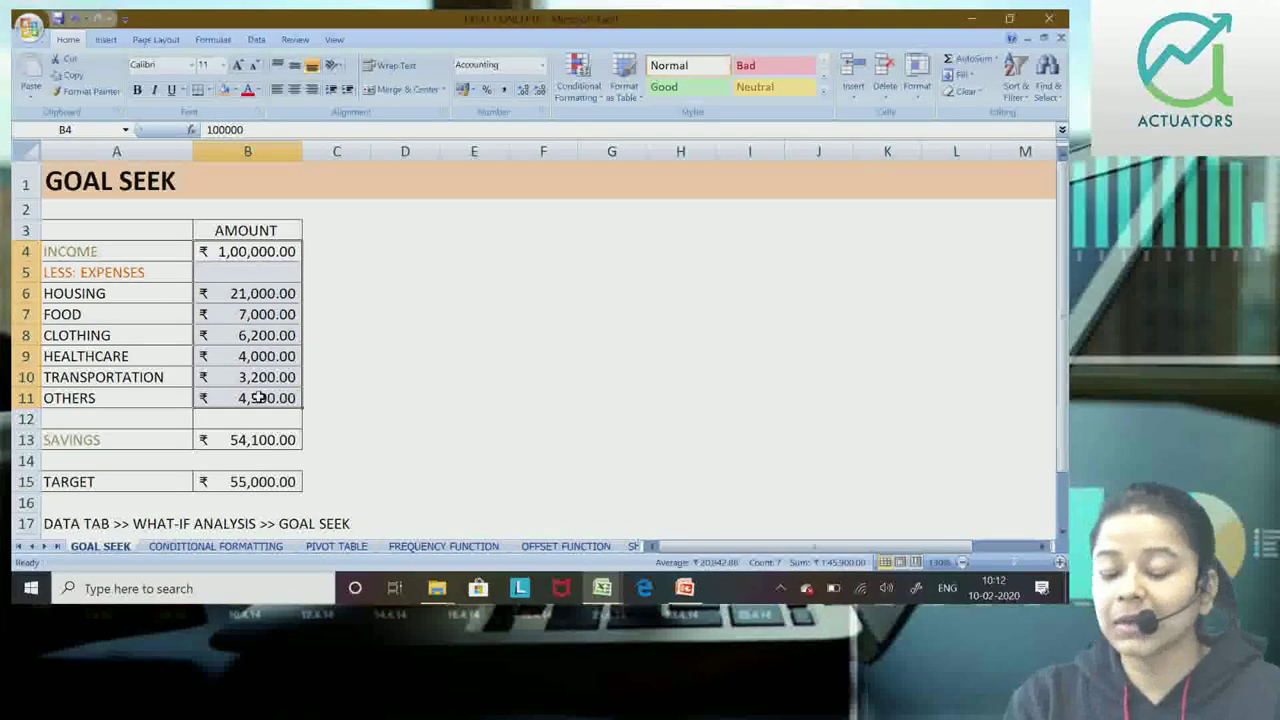
left_click(258, 398)
left_click(256, 447)
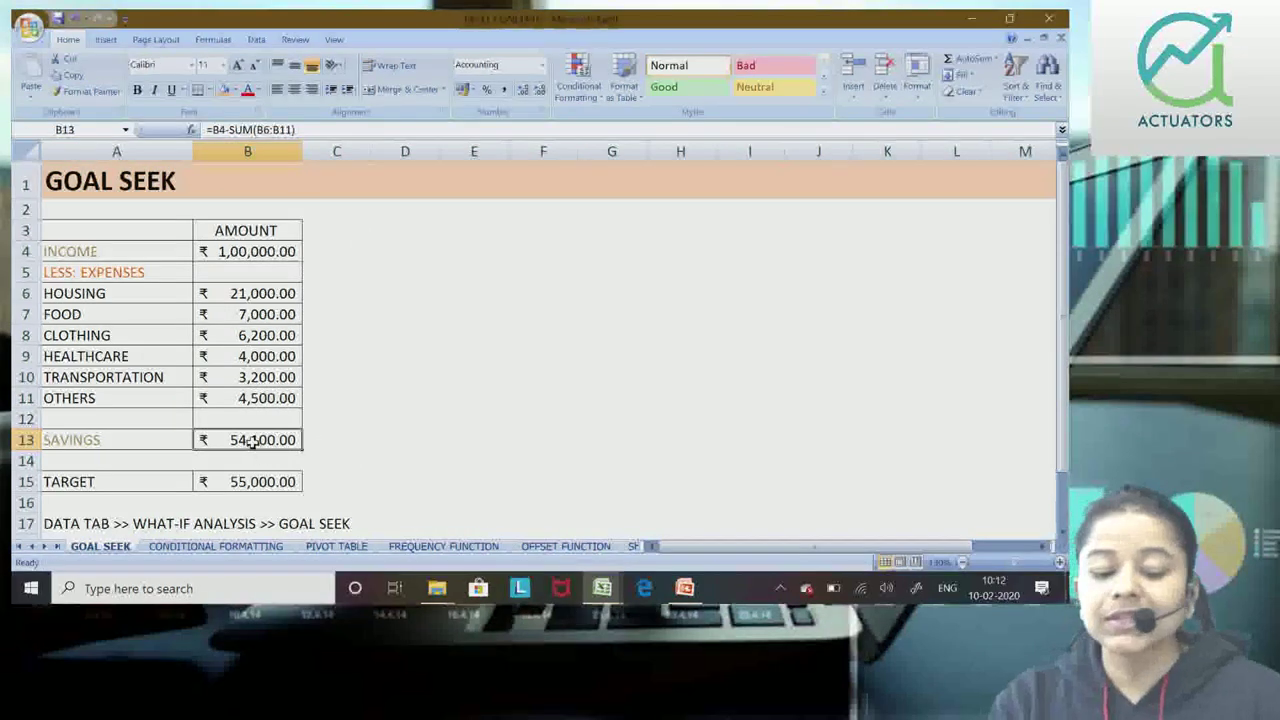
double_click(252, 443)
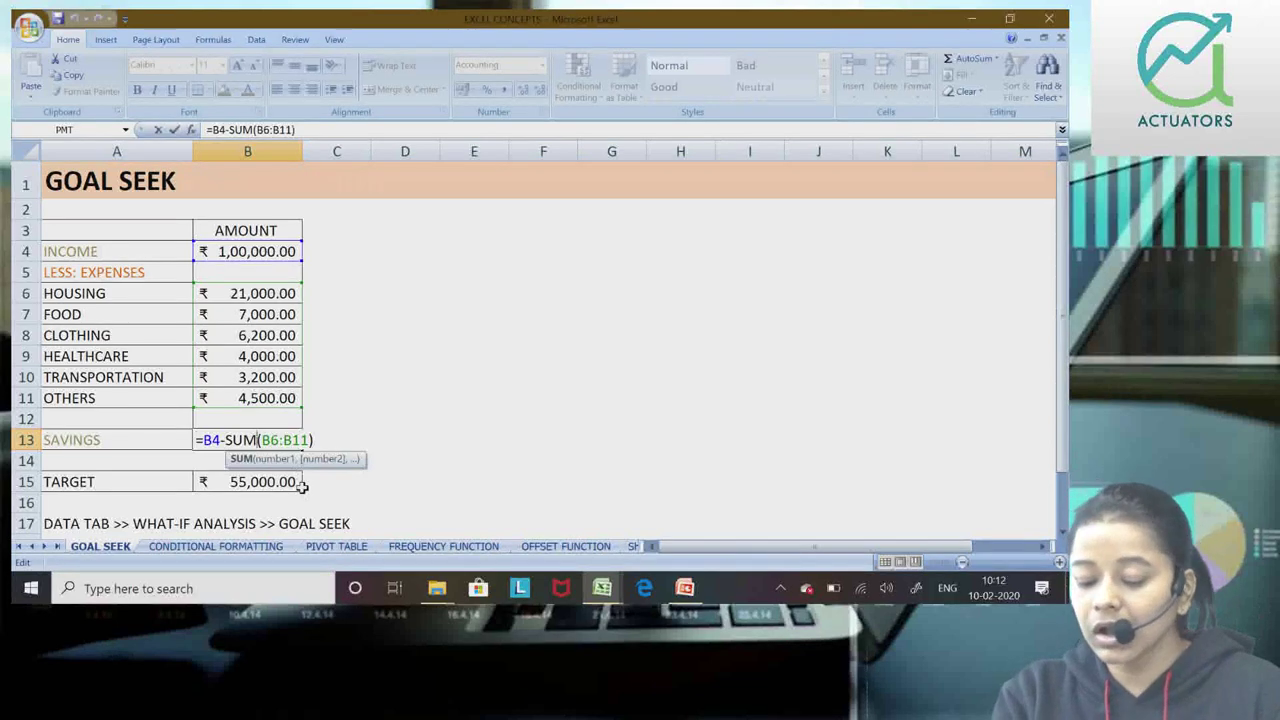
key("Return")
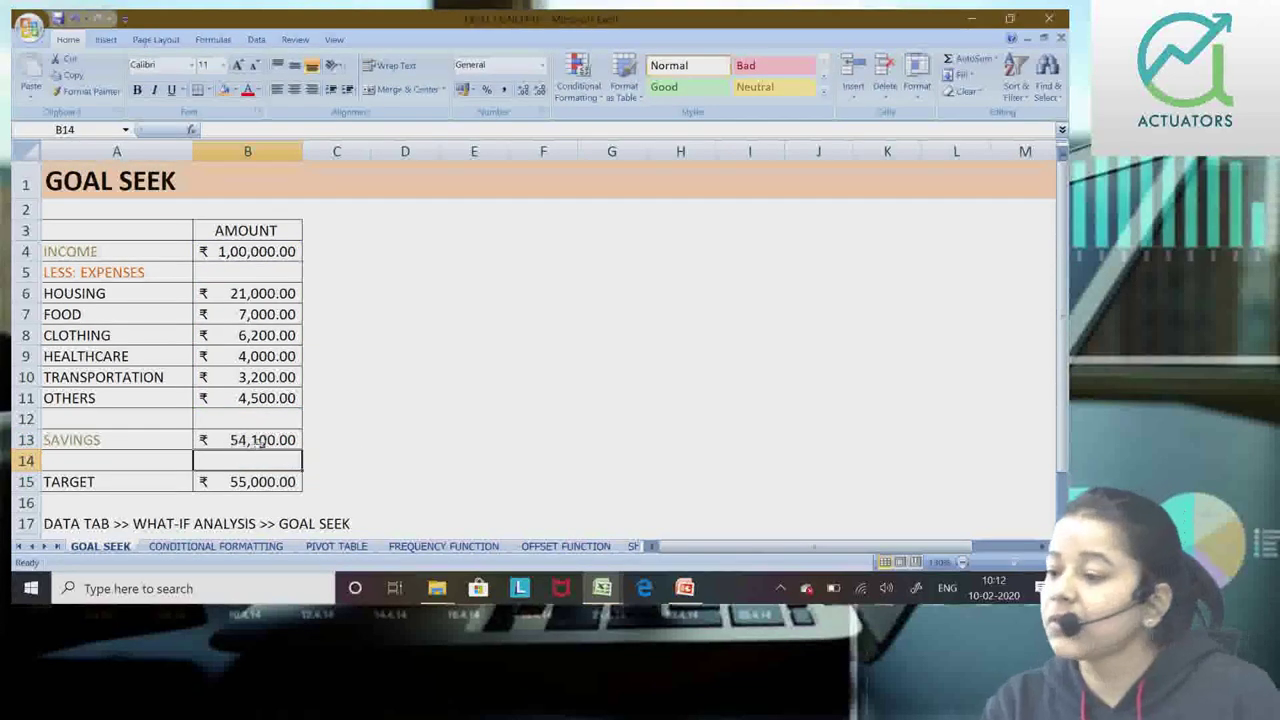
left_click(354, 437)
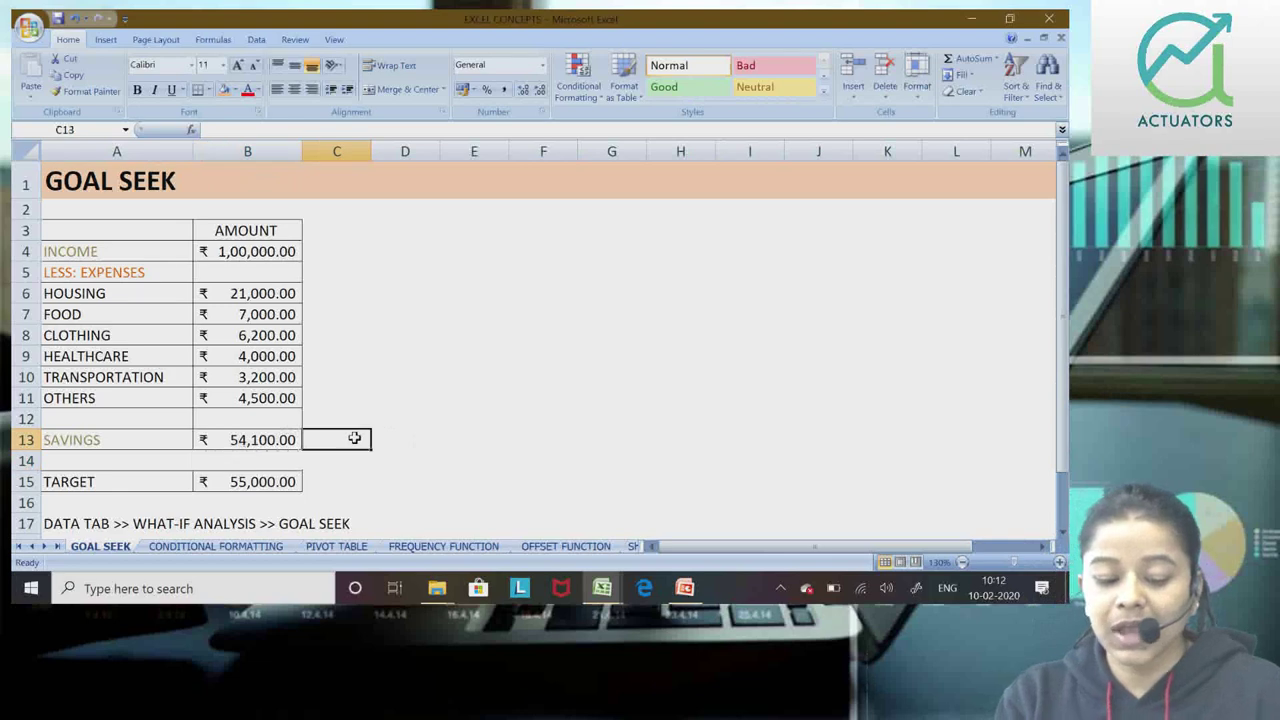
type("54100")
key("Return")
left_click(354, 437)
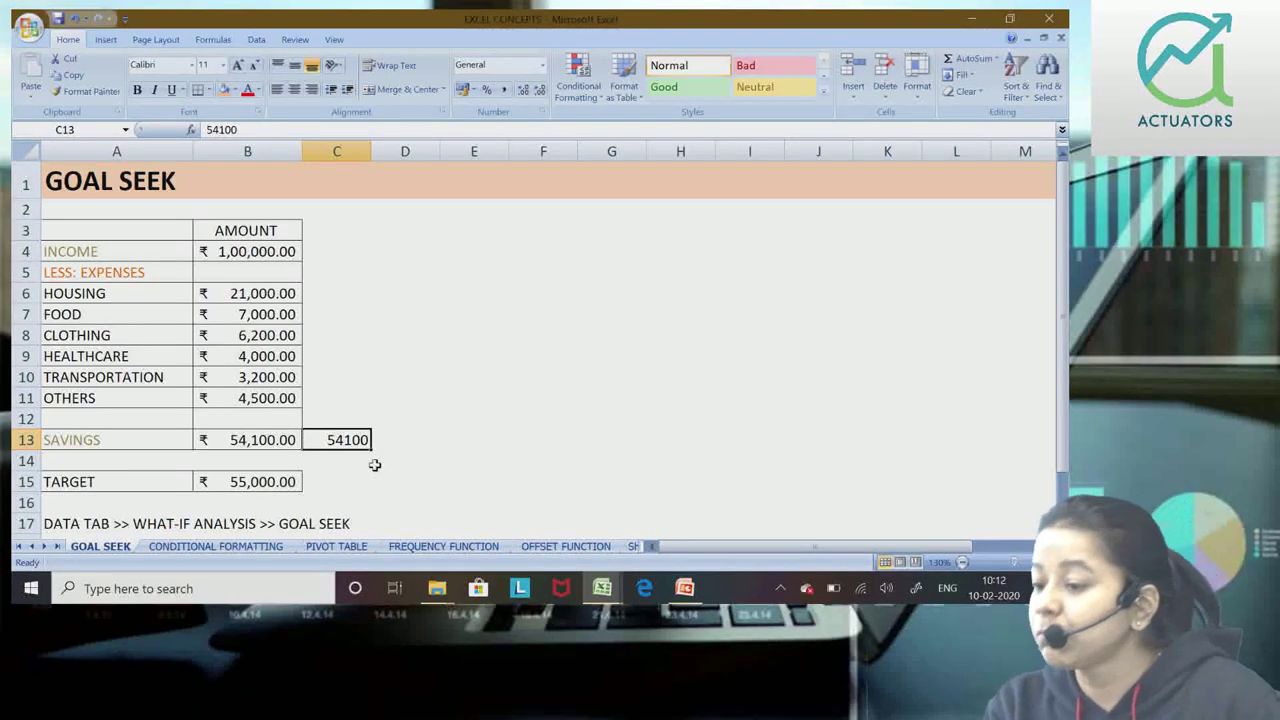
left_click_drag(236, 251, 252, 400)
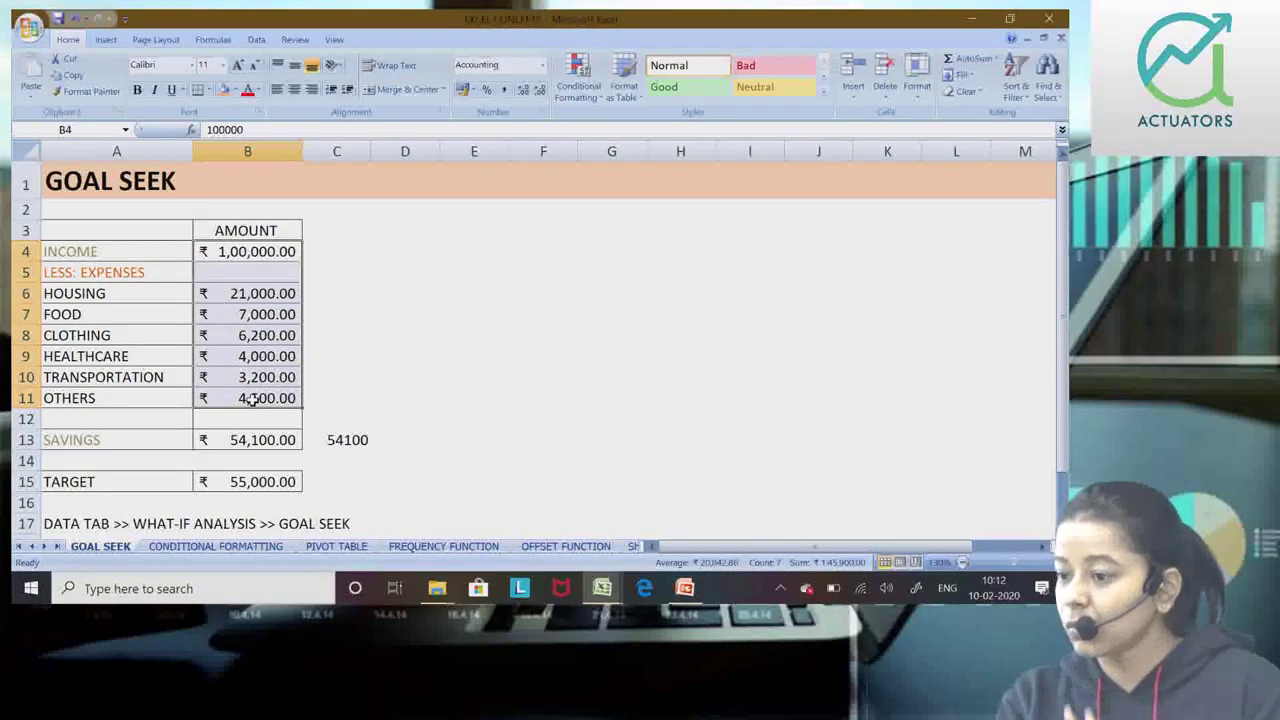
left_click(350, 440)
left_click(257, 440)
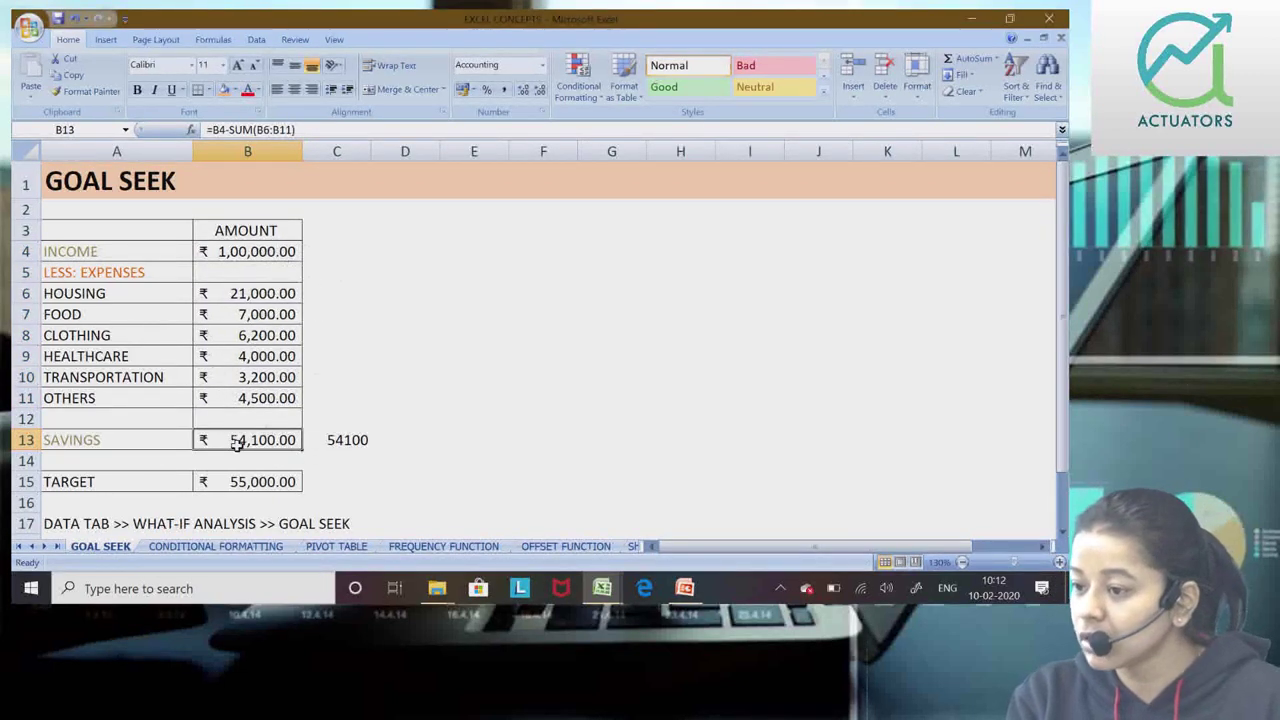
left_click(331, 442)
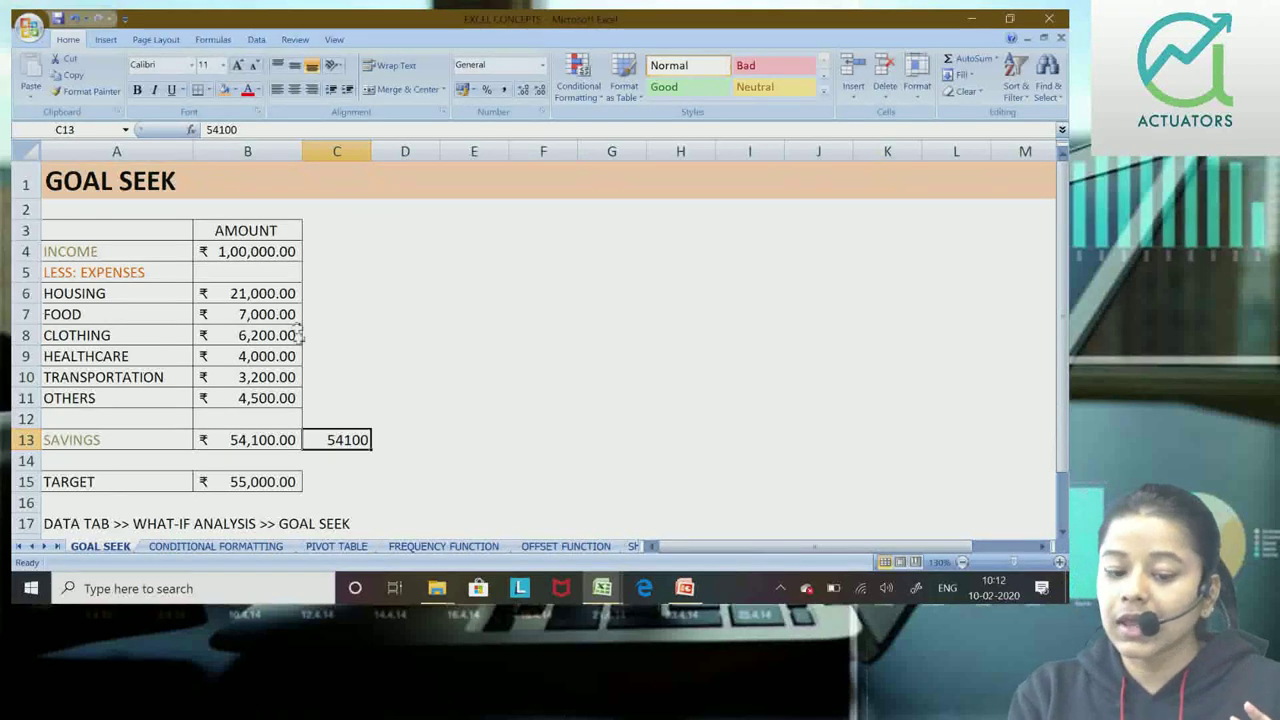
key("Delete")
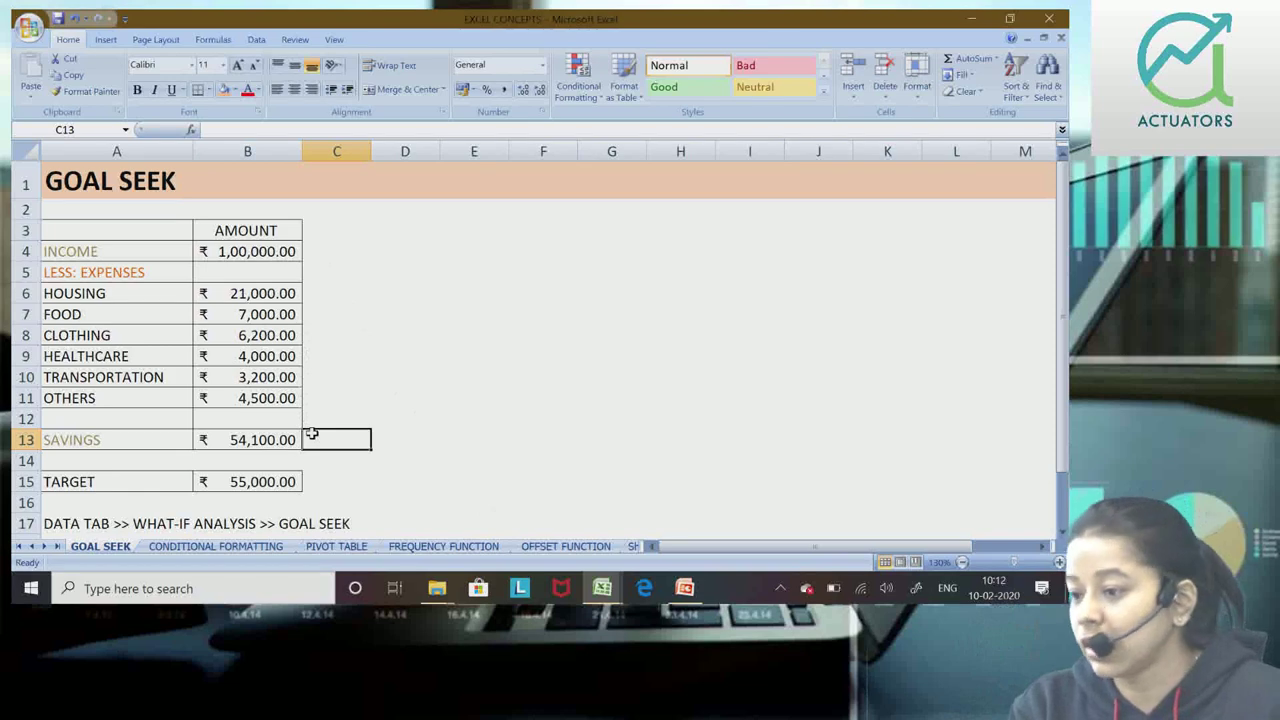
left_click(220, 358)
Step through the income and expense amounts, then select the Savings cell B13.
left_click(226, 315)
left_click(229, 290)
left_click(234, 337)
left_click(237, 374)
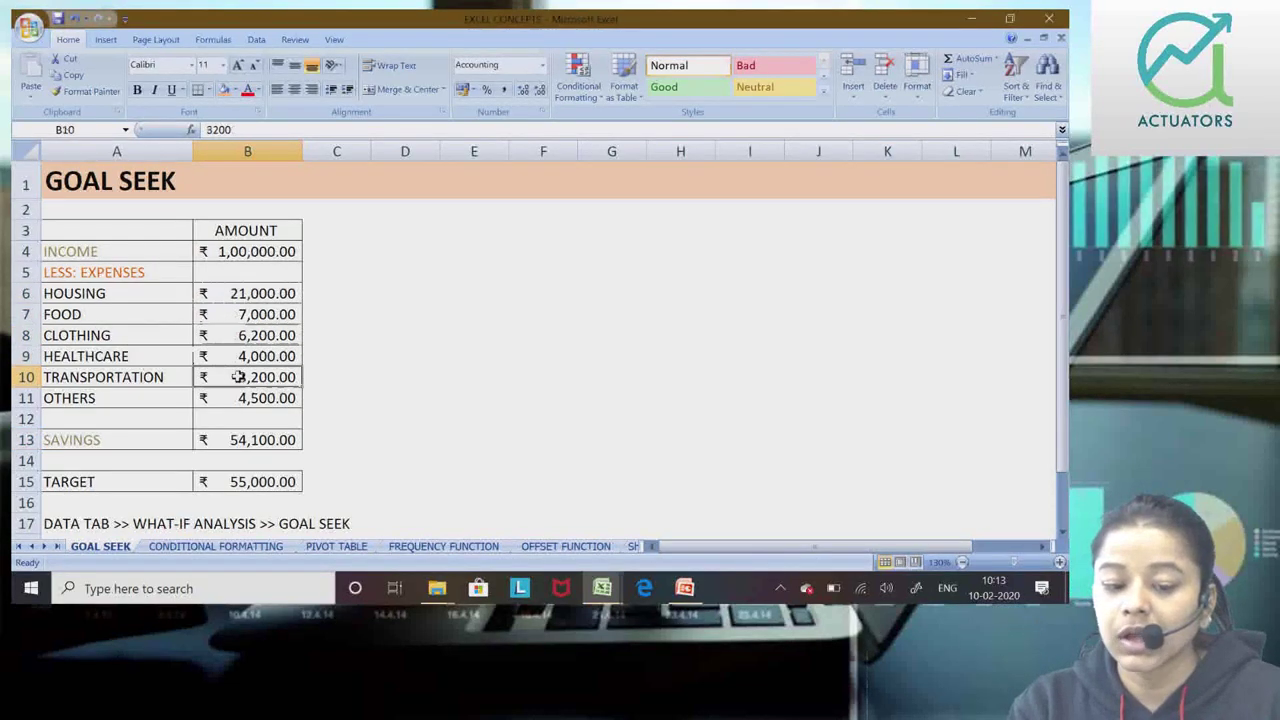
left_click(236, 318)
left_click(232, 253)
left_click(243, 336)
left_click(245, 354)
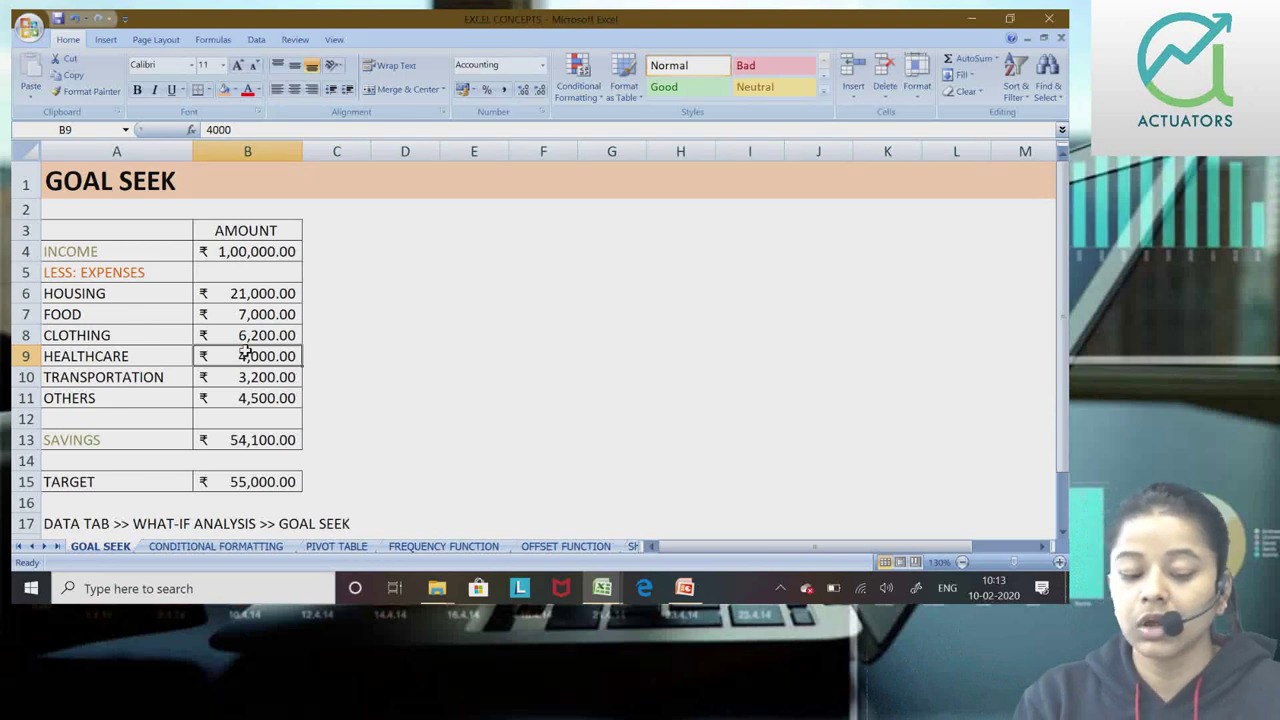
left_click(246, 446)
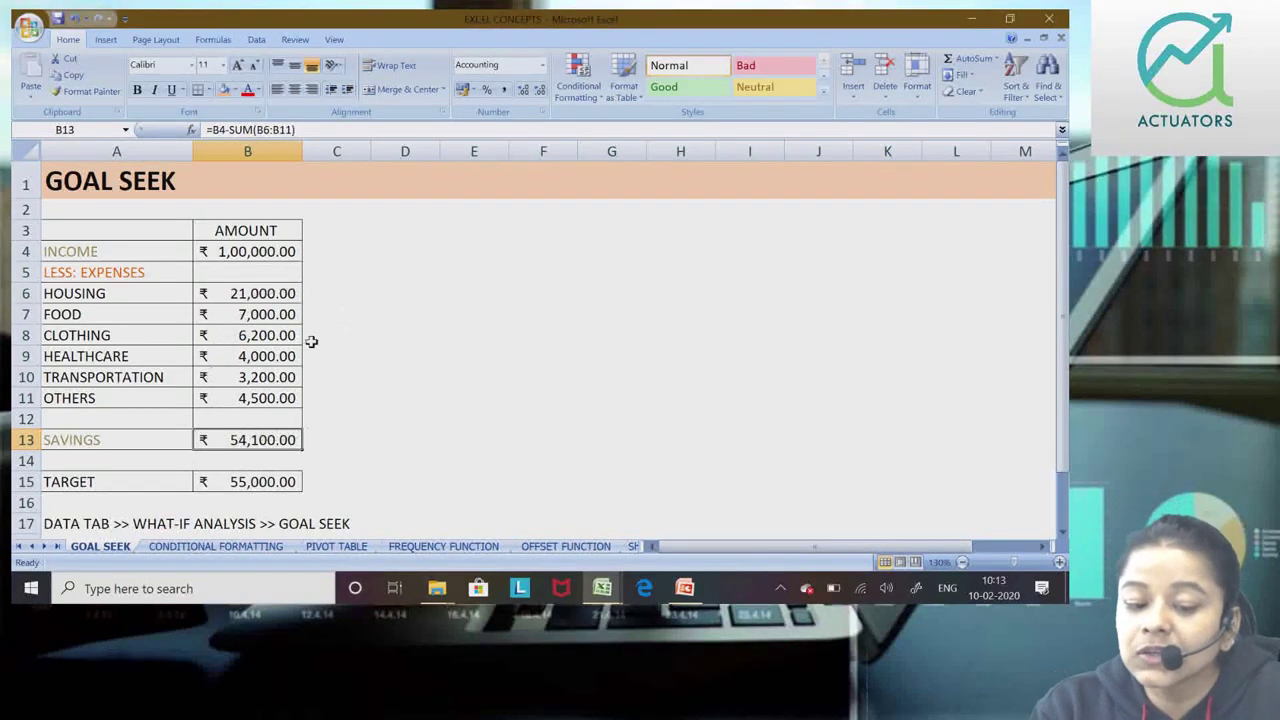
Recheck income B4, expenses B6:B10, Others B11 and the Savings formula in B13.
left_click(251, 256)
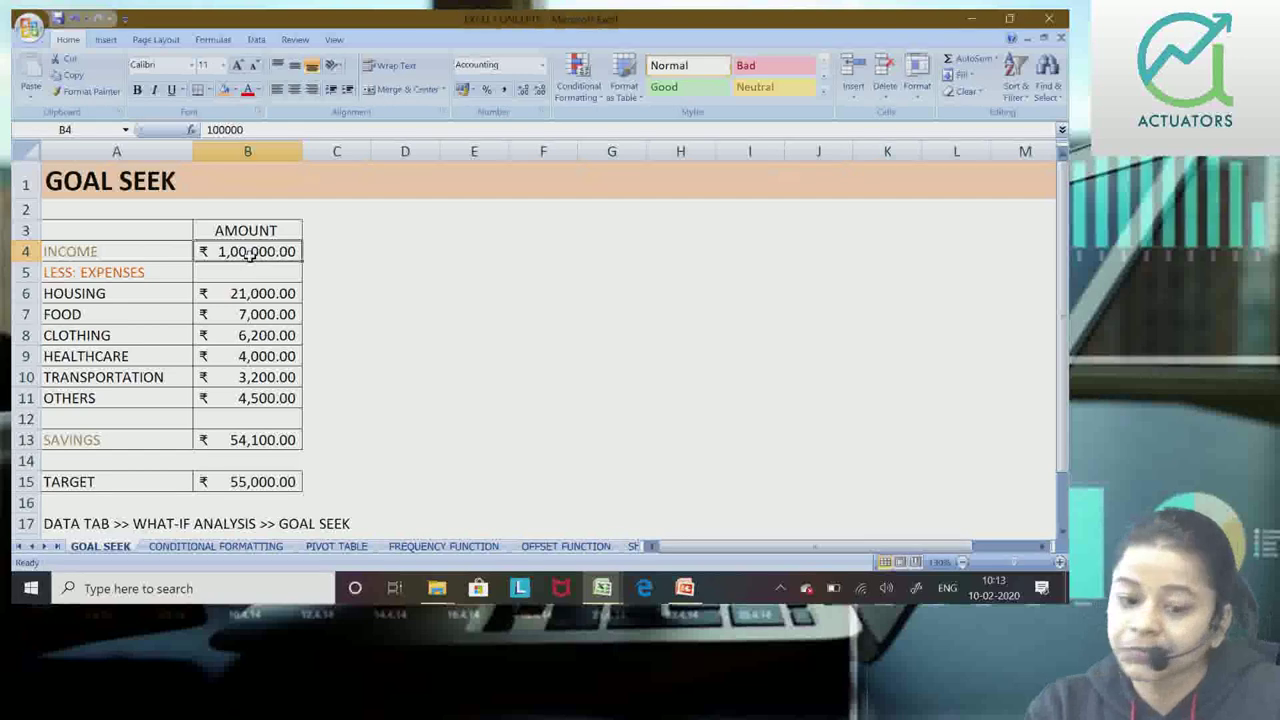
left_click_drag(247, 292, 247, 377)
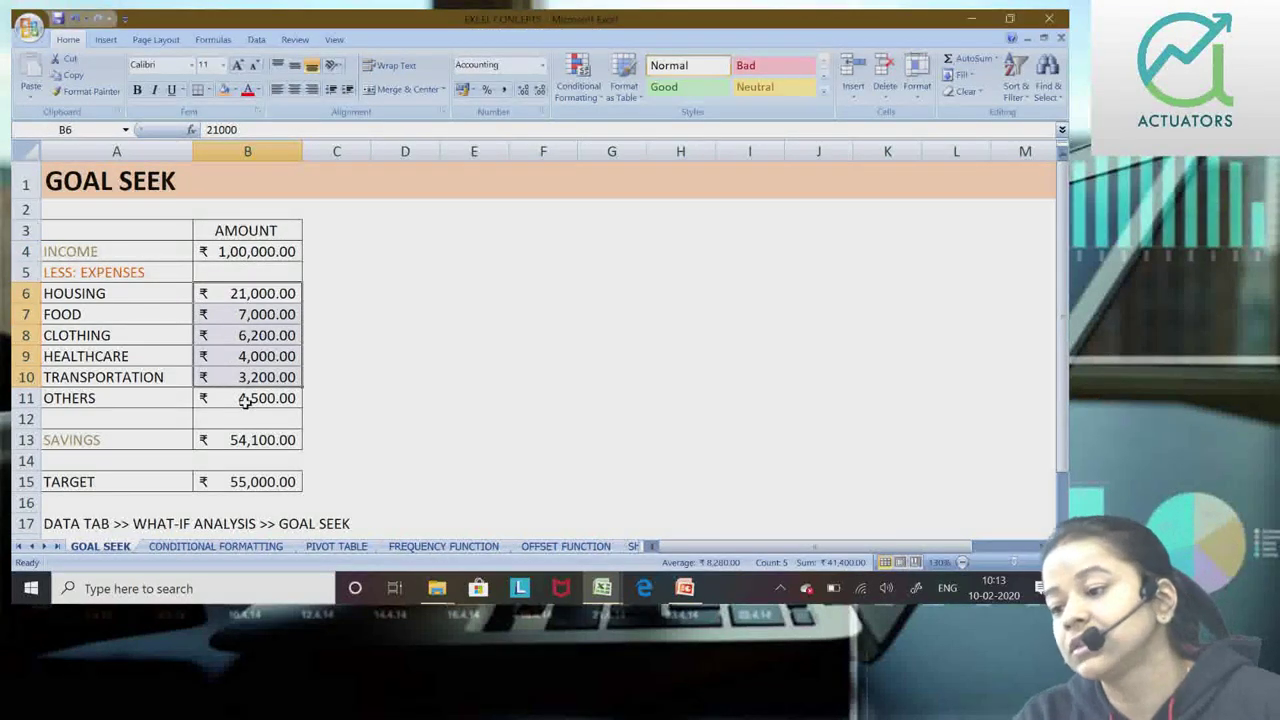
left_click(245, 401)
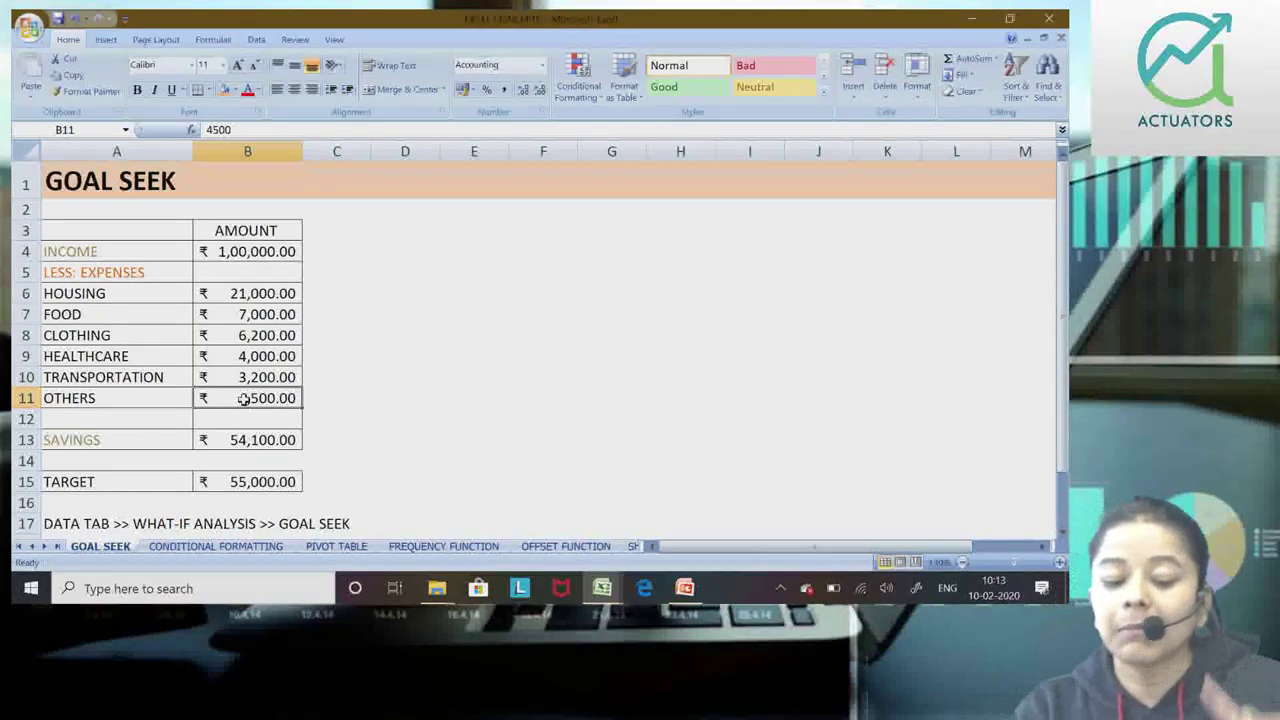
left_click(247, 440)
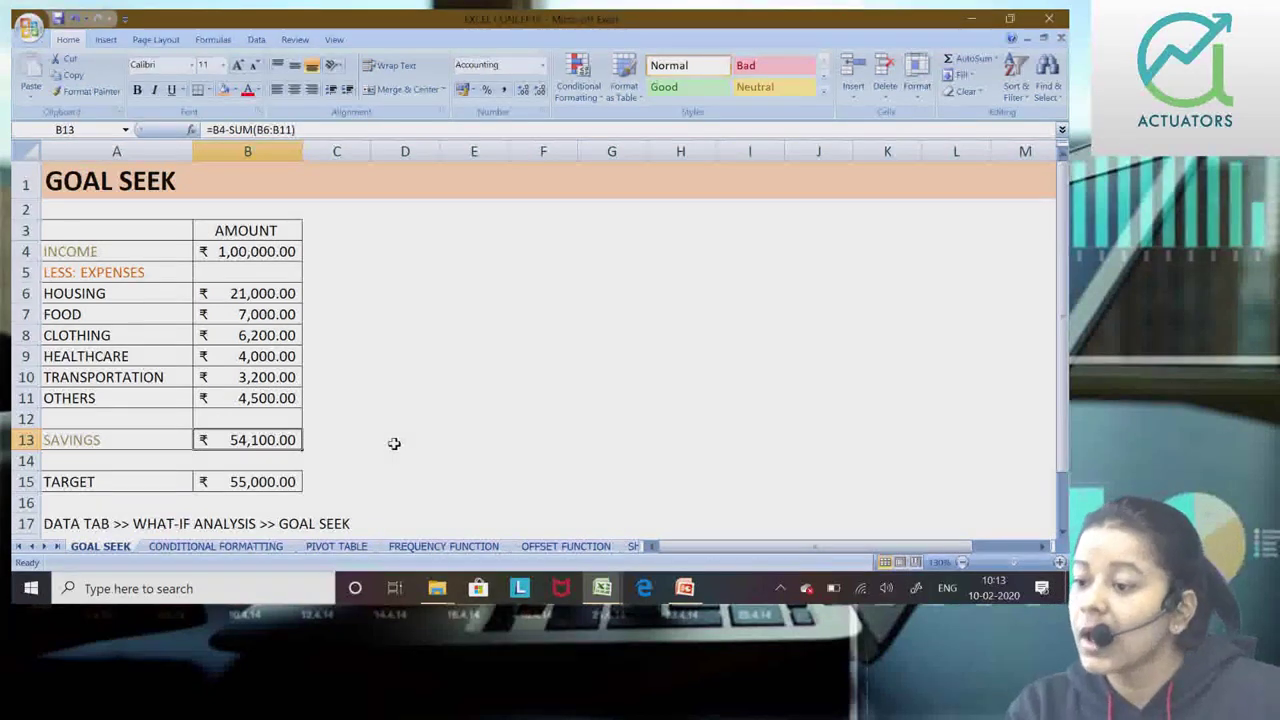
left_click(296, 397)
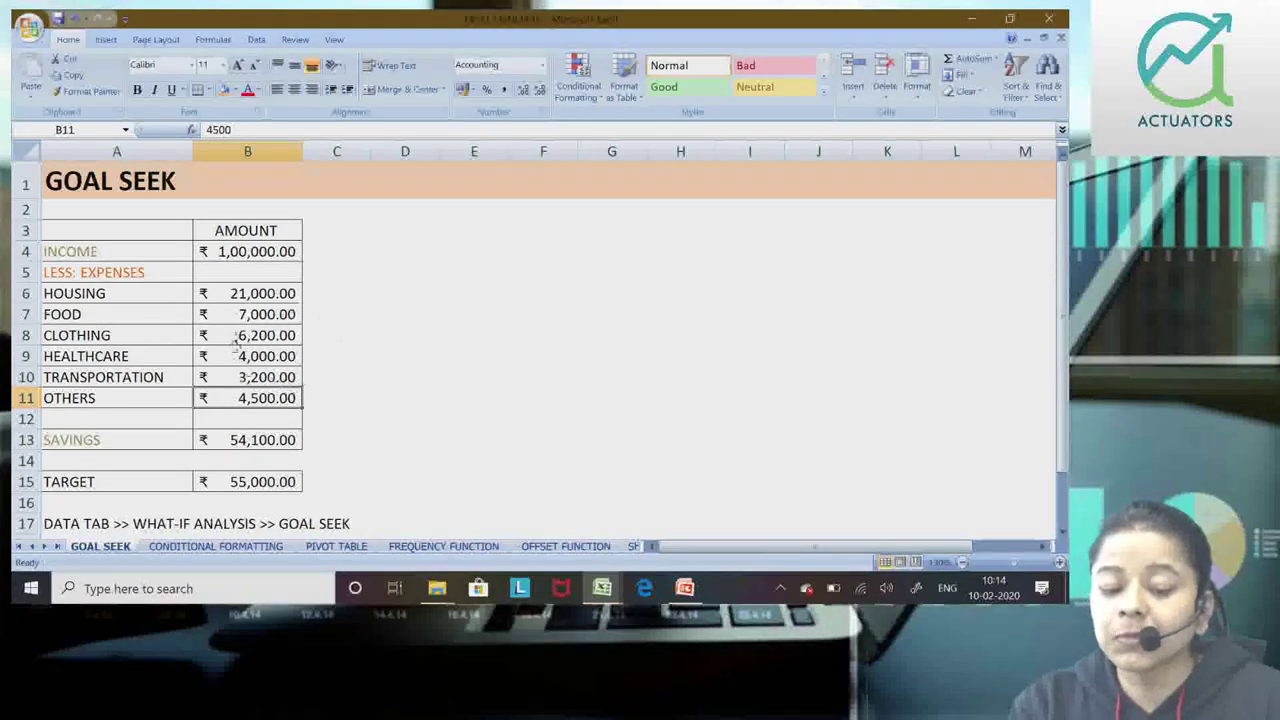
left_click(247, 440)
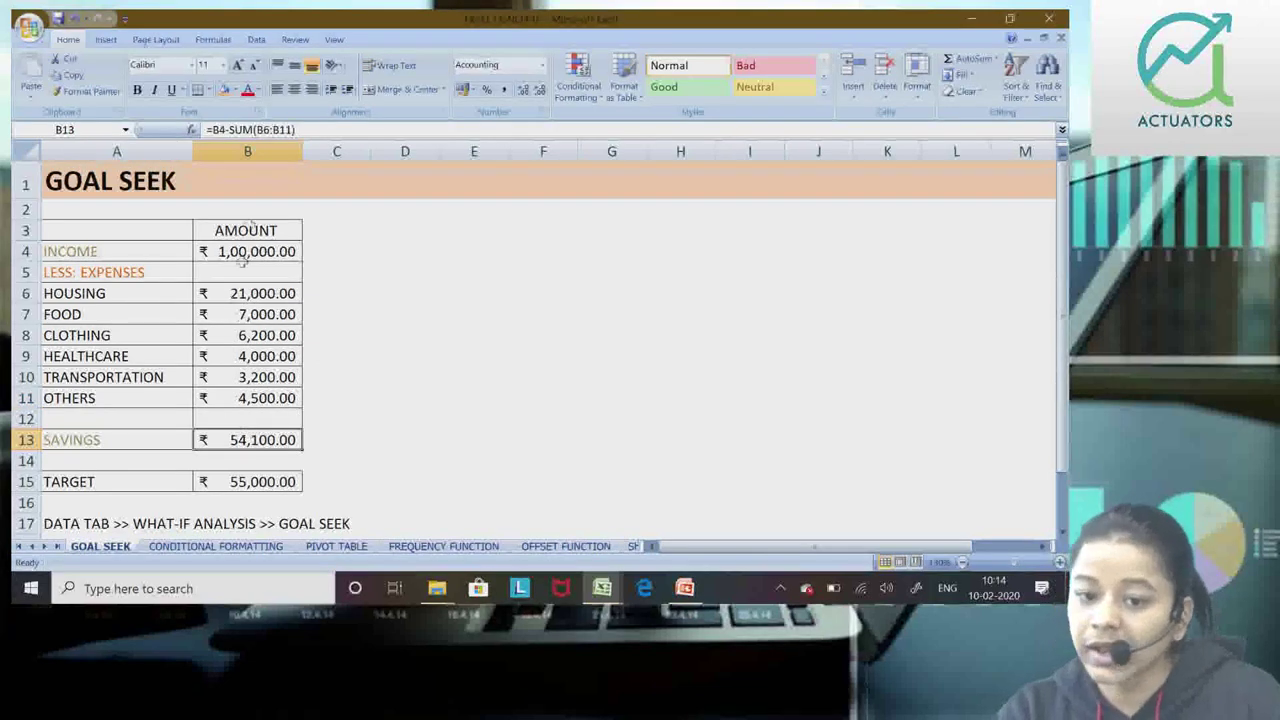
left_click(256, 39)
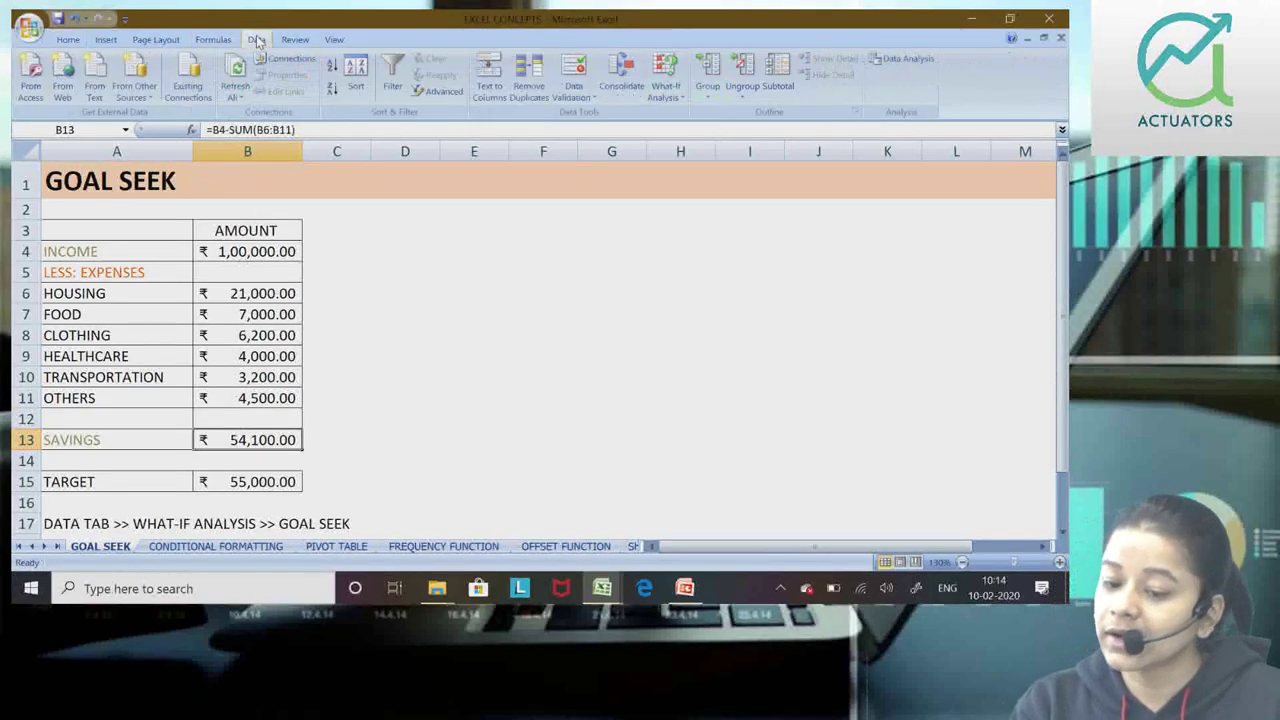
Set up Goal Seek with Savings cell B13 as the set cell and 55000 as the target.
left_click(665, 95)
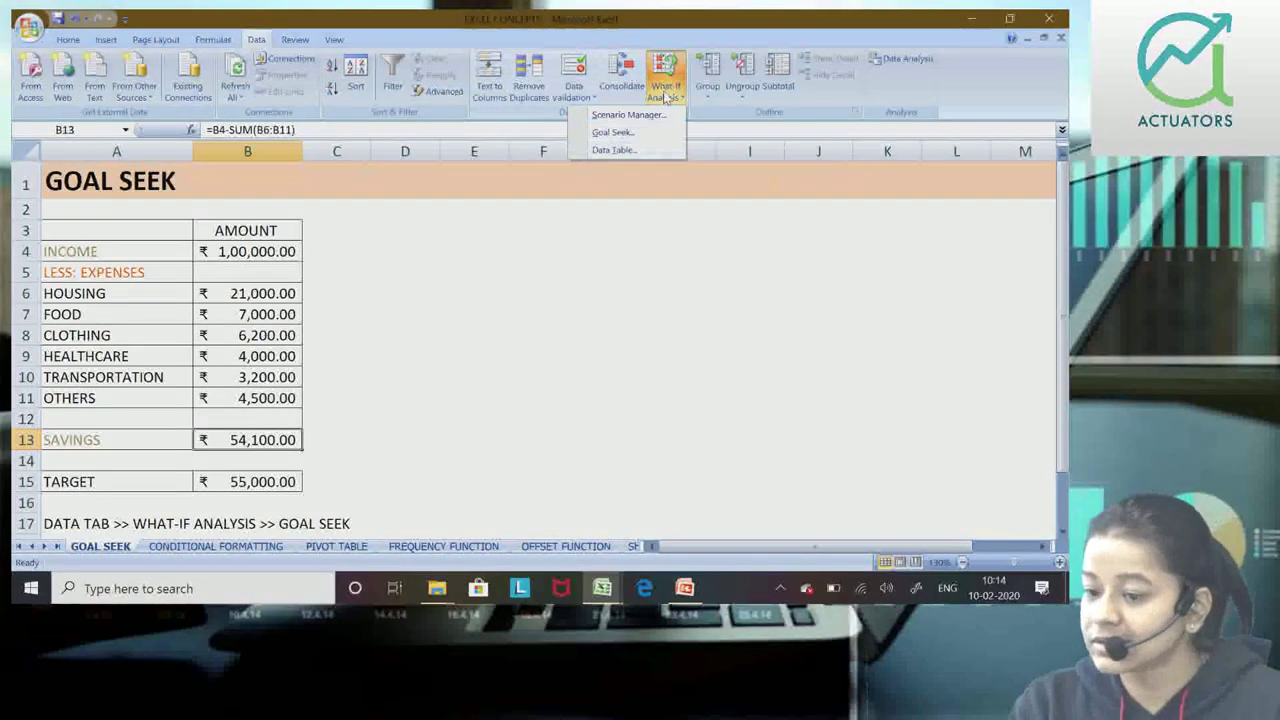
left_click(651, 138)
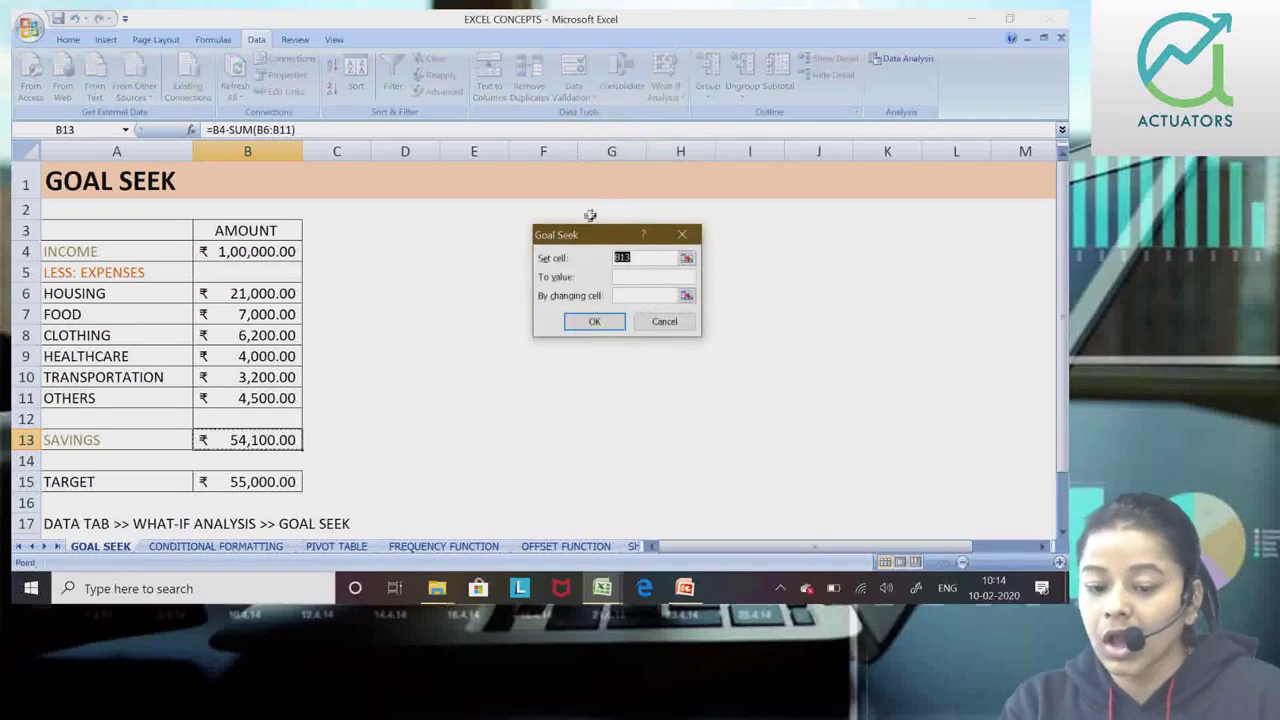
left_click_drag(585, 235, 497, 239)
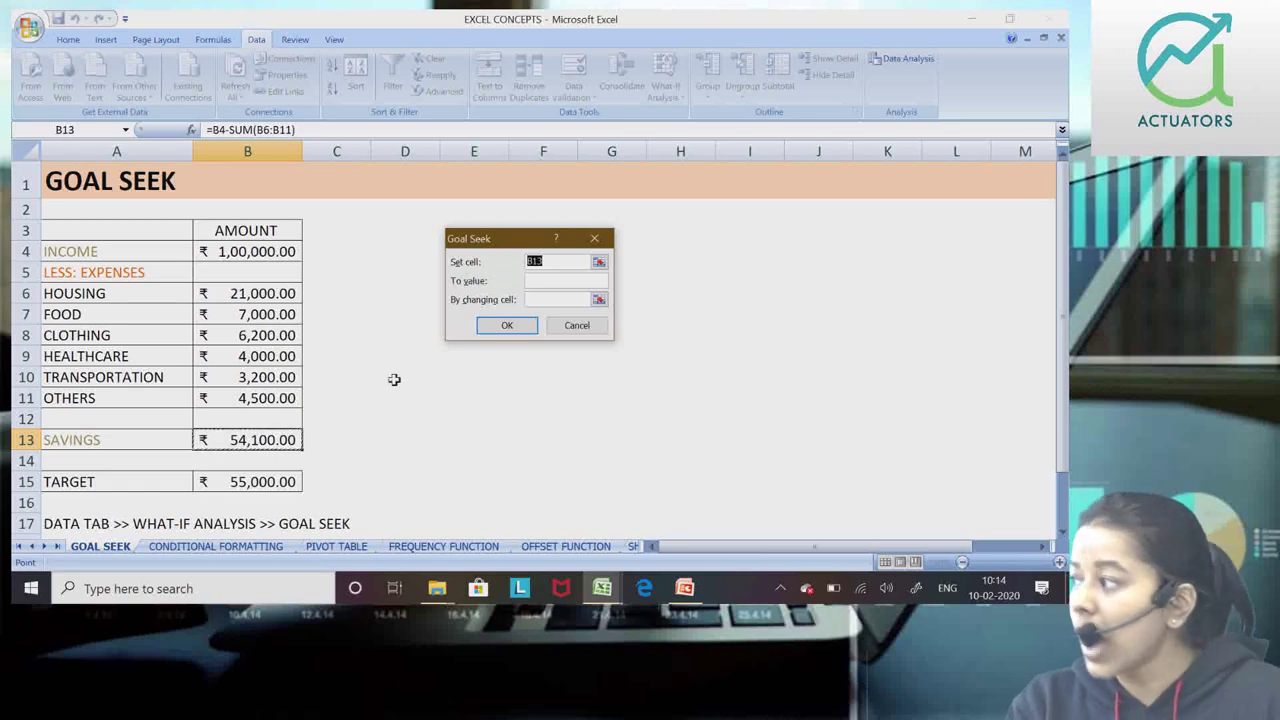
left_click(258, 445)
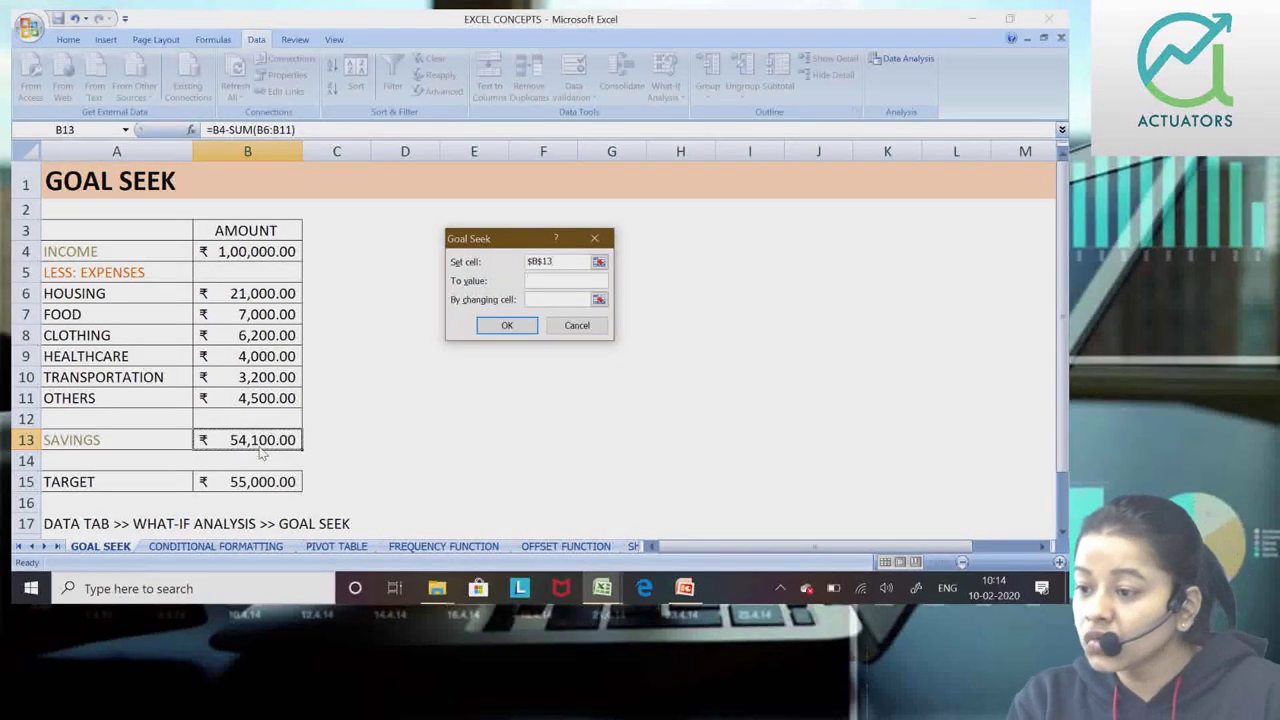
type("55000")
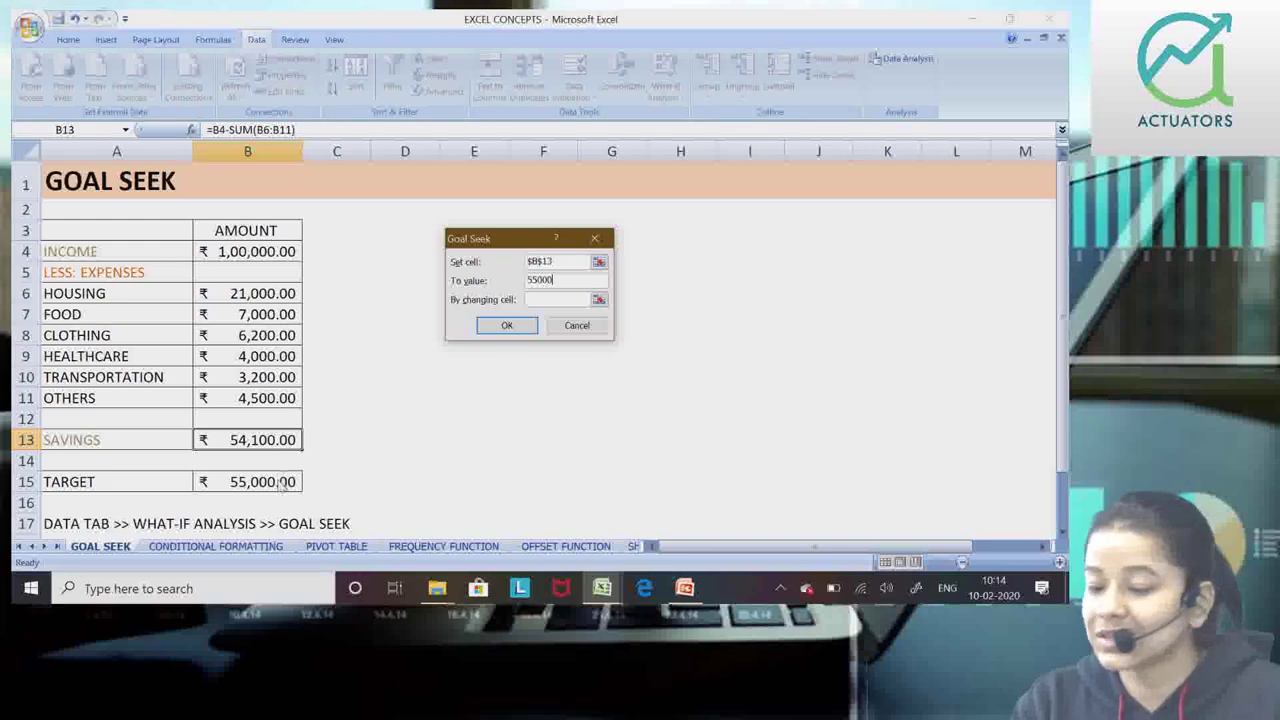
key("BackSpace")
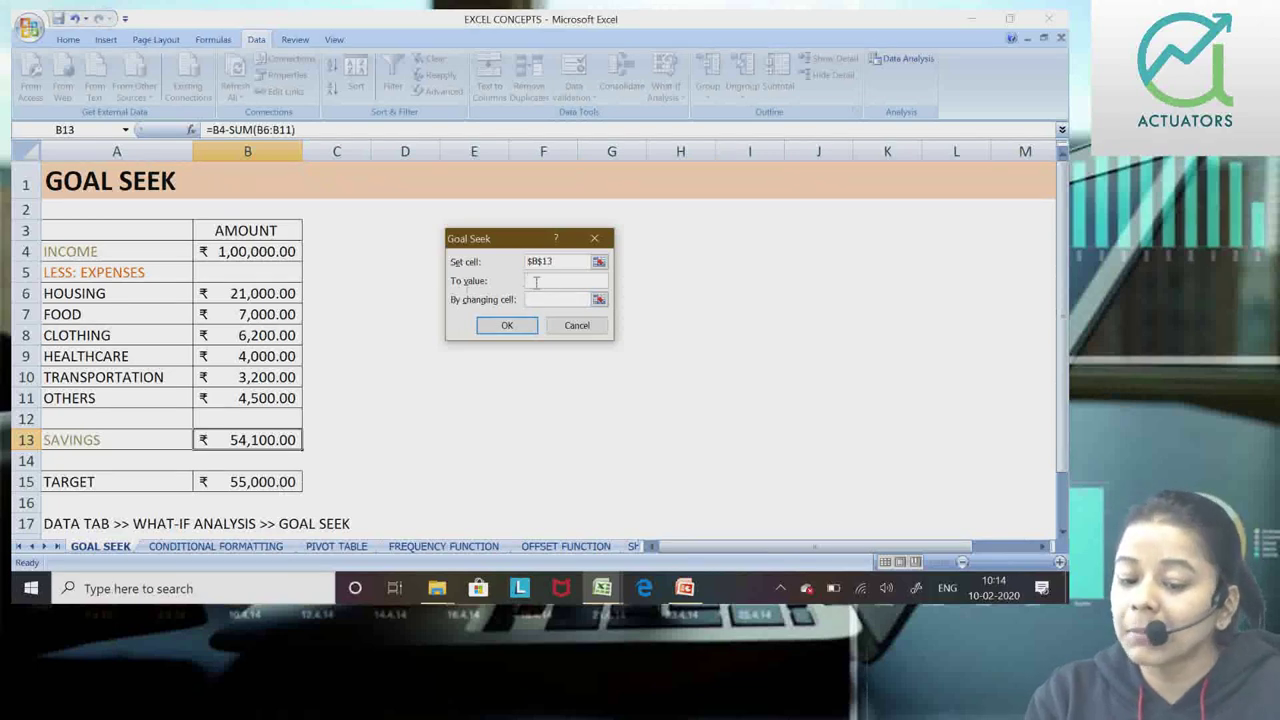
type("55000")
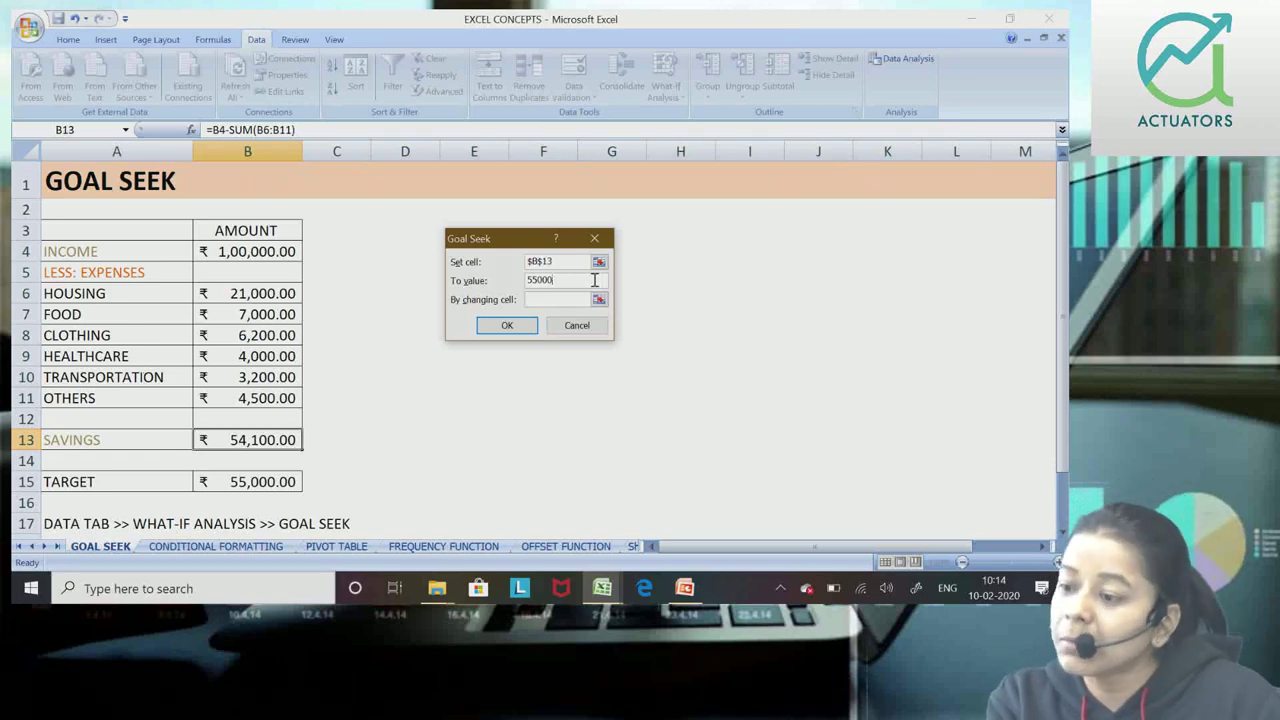
Let Goal Seek change Others in B11, accepting 3,600 so Savings reaches 55,000.
left_click(551, 299)
left_click(268, 398)
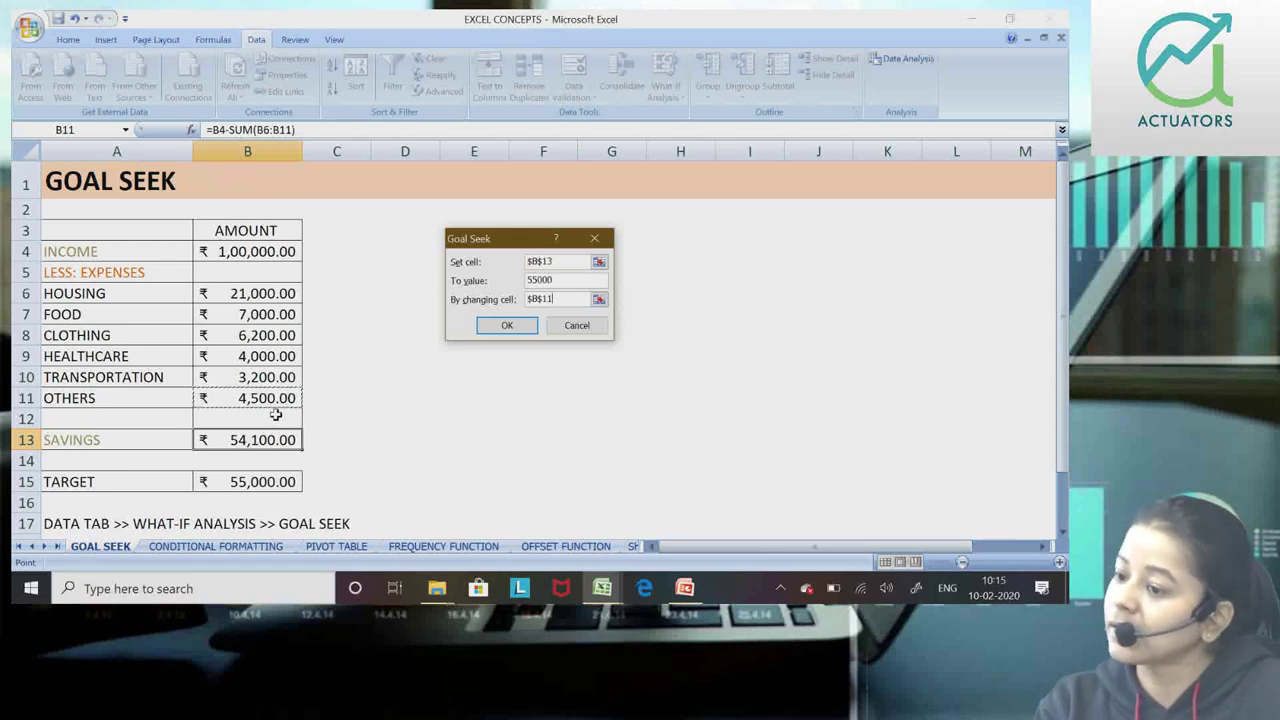
left_click(505, 326)
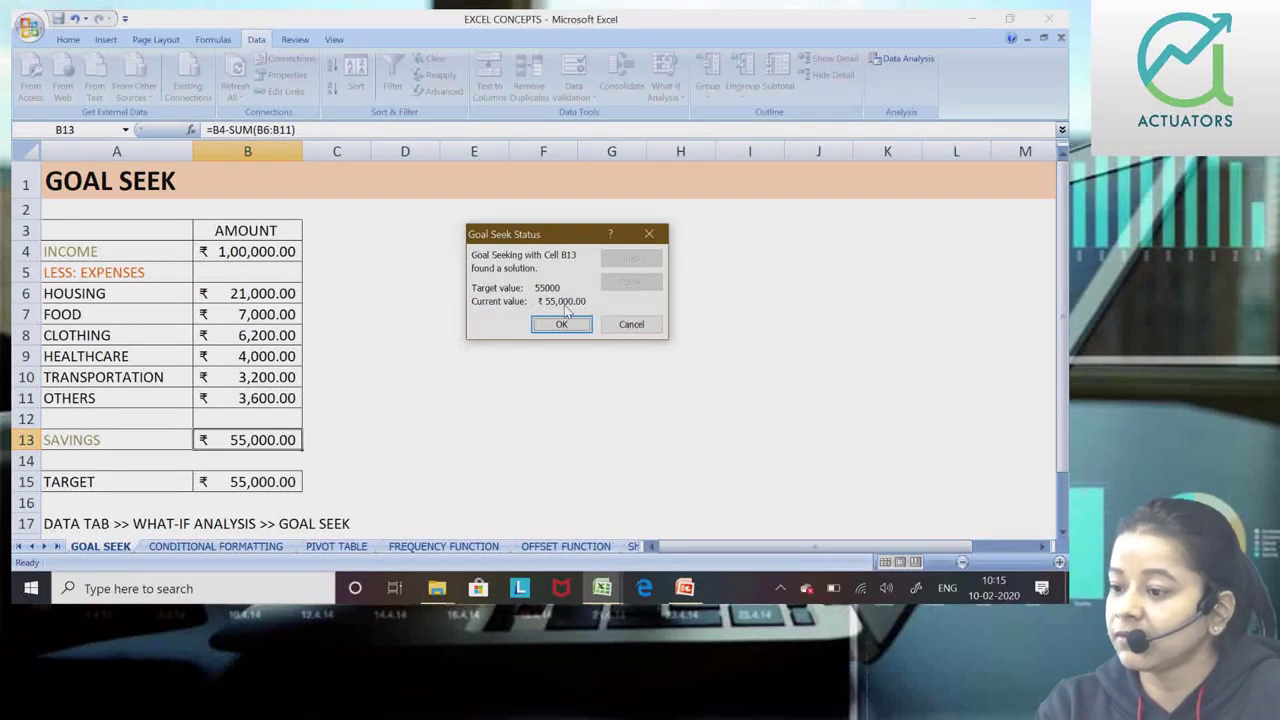
left_click(561, 324)
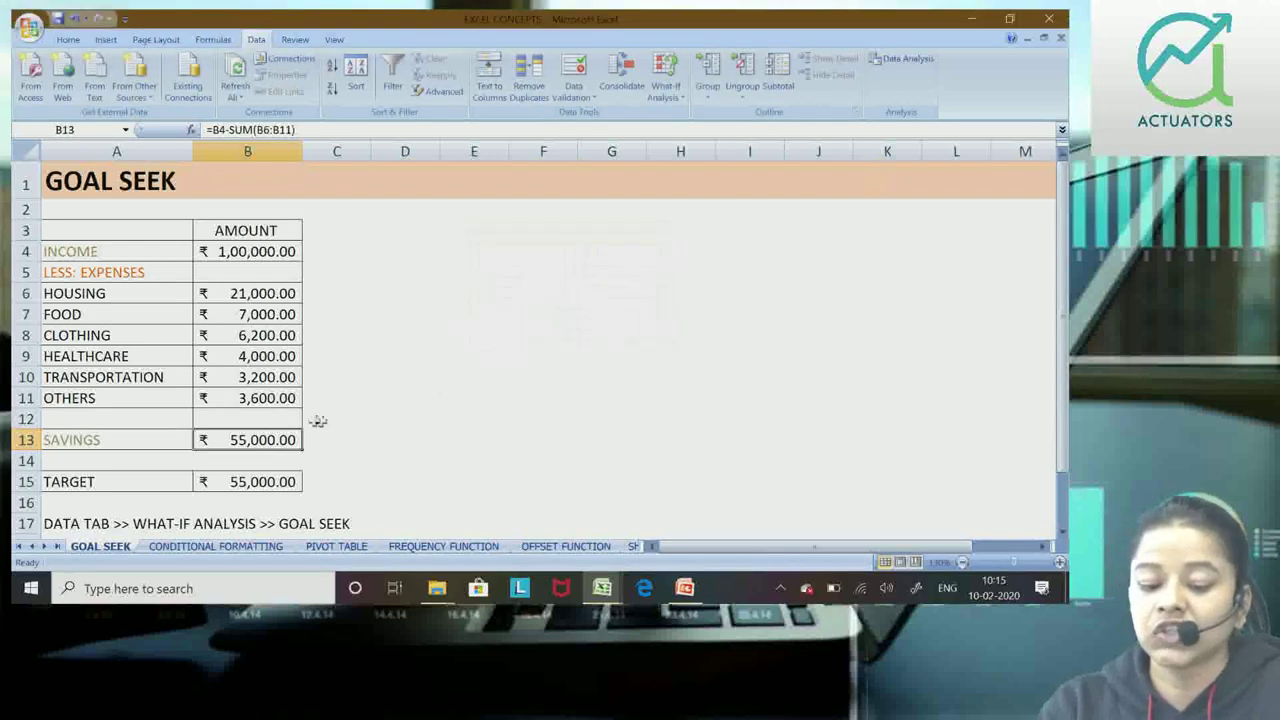
left_click(286, 398)
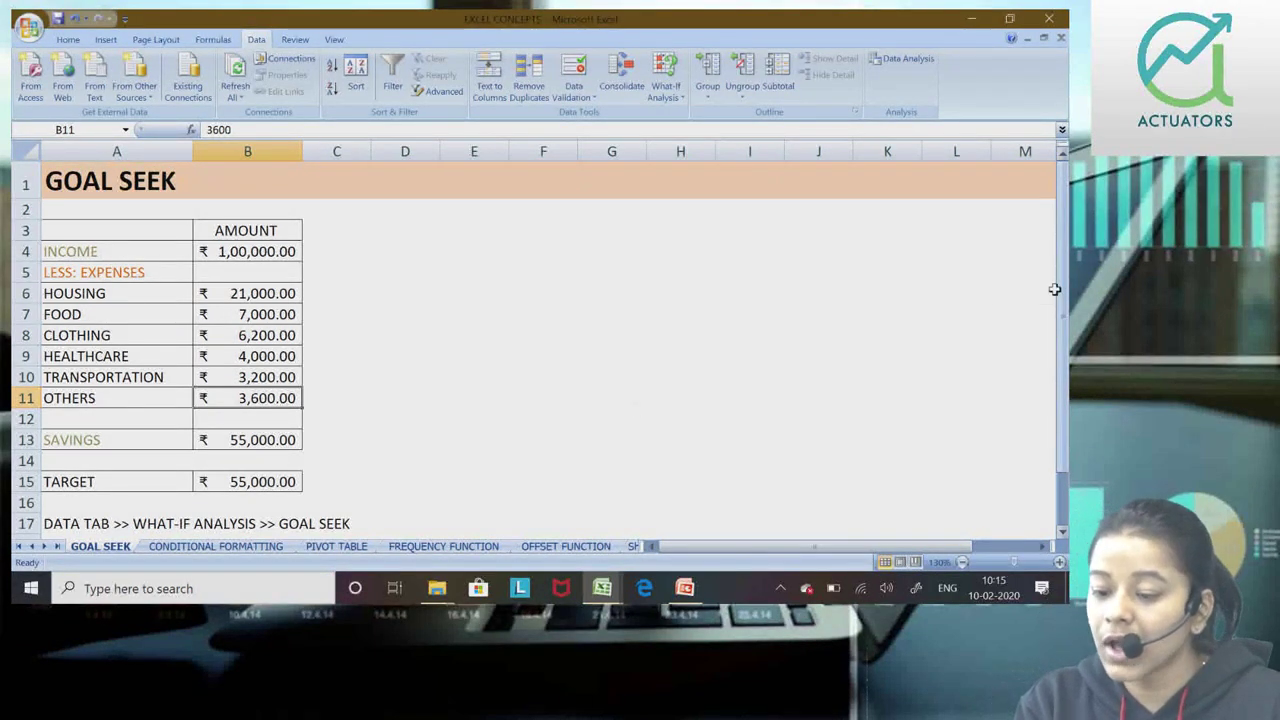
left_click_drag(1040, 292, 1058, 318)
left_click_drag(800, 546, 660, 546)
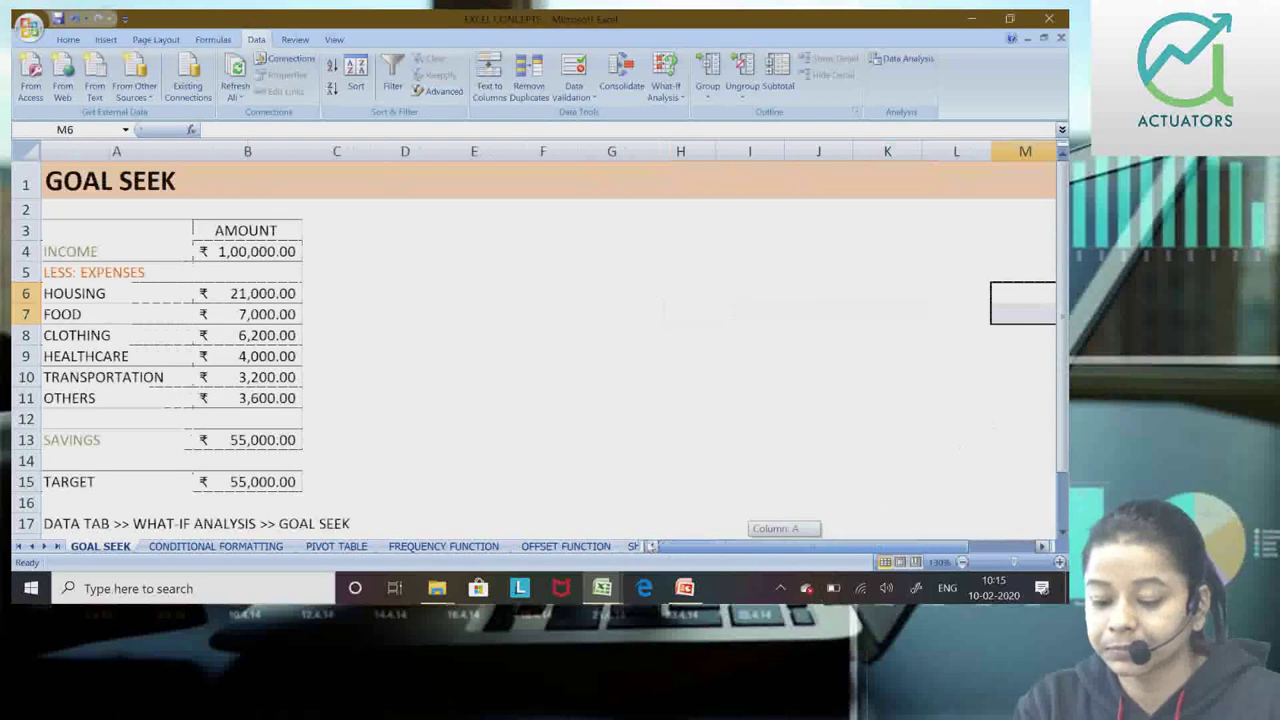
left_click_drag(1063, 276, 1063, 290)
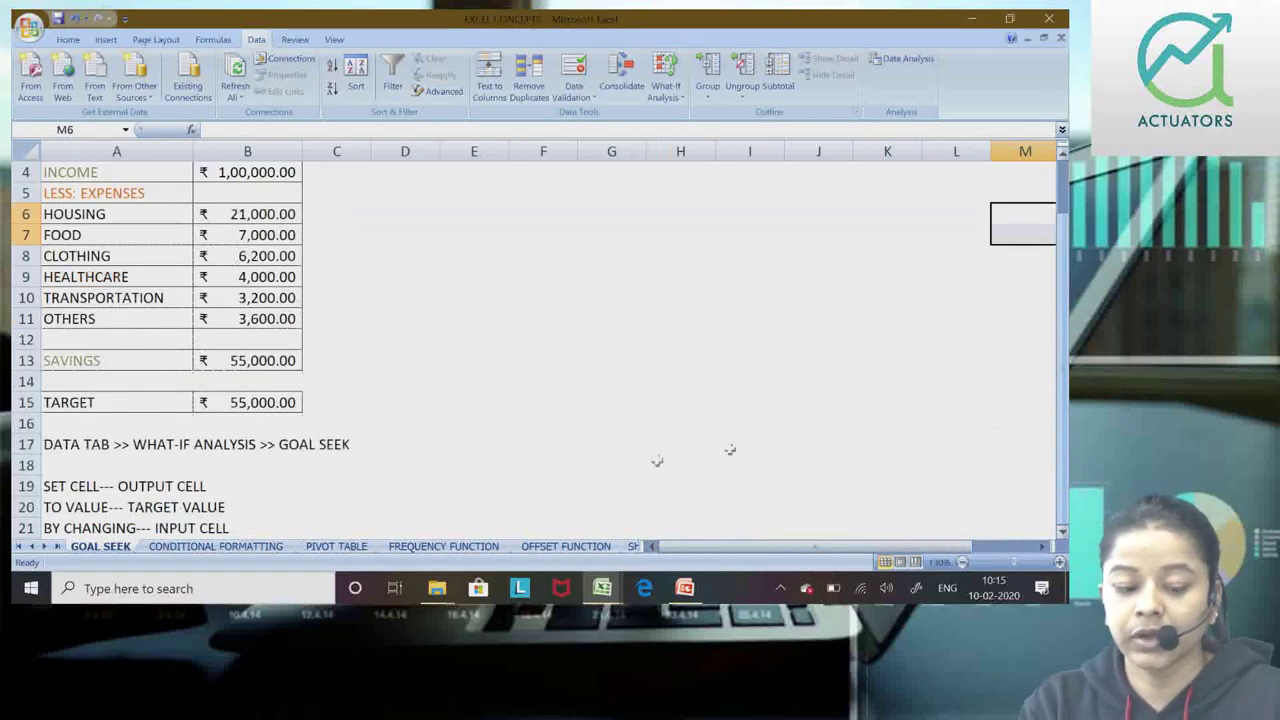
left_click(96, 486)
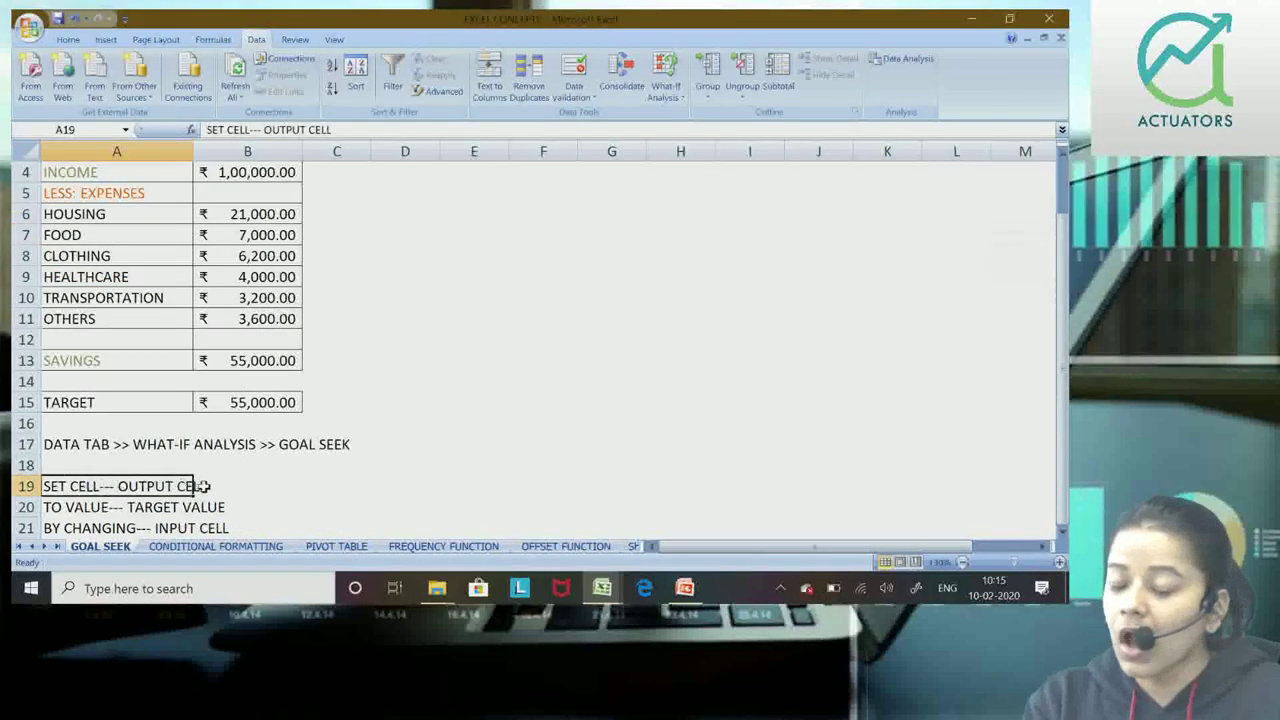
left_click(312, 485)
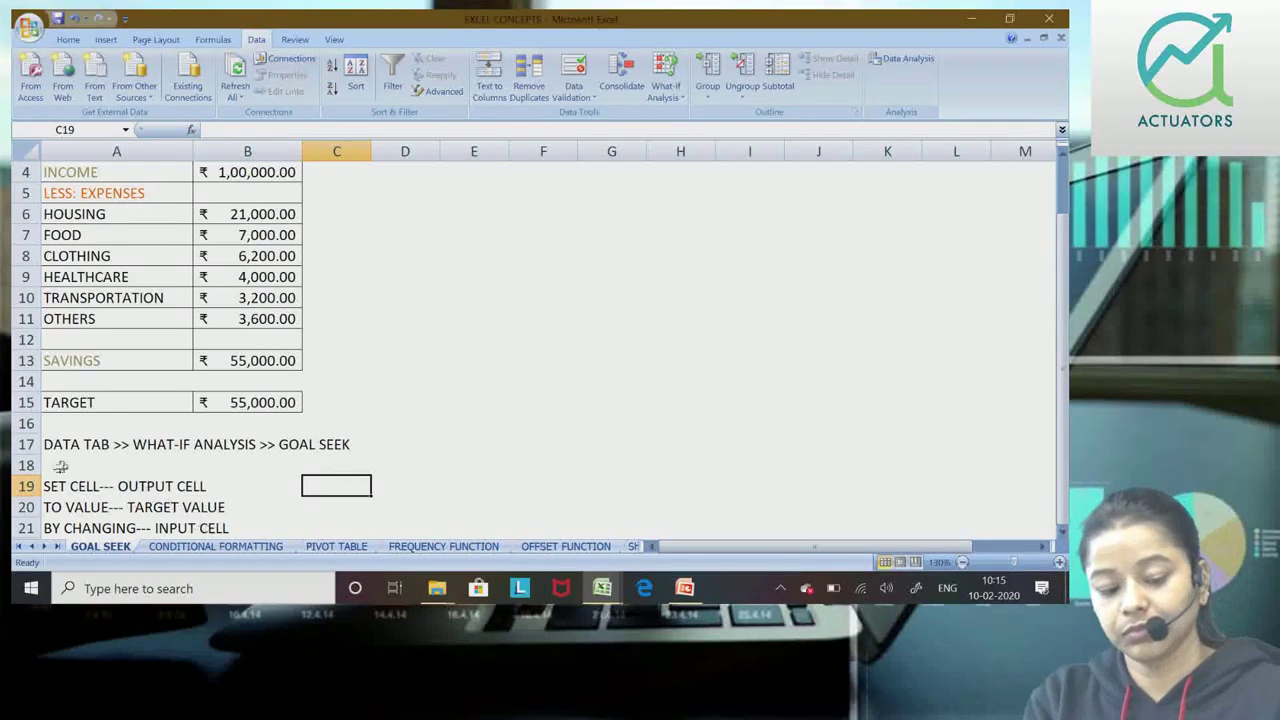
Delete the empty row 18 above the Goal Seek notes, then reselect Savings B13.
left_click(27, 465)
right_click(28, 466)
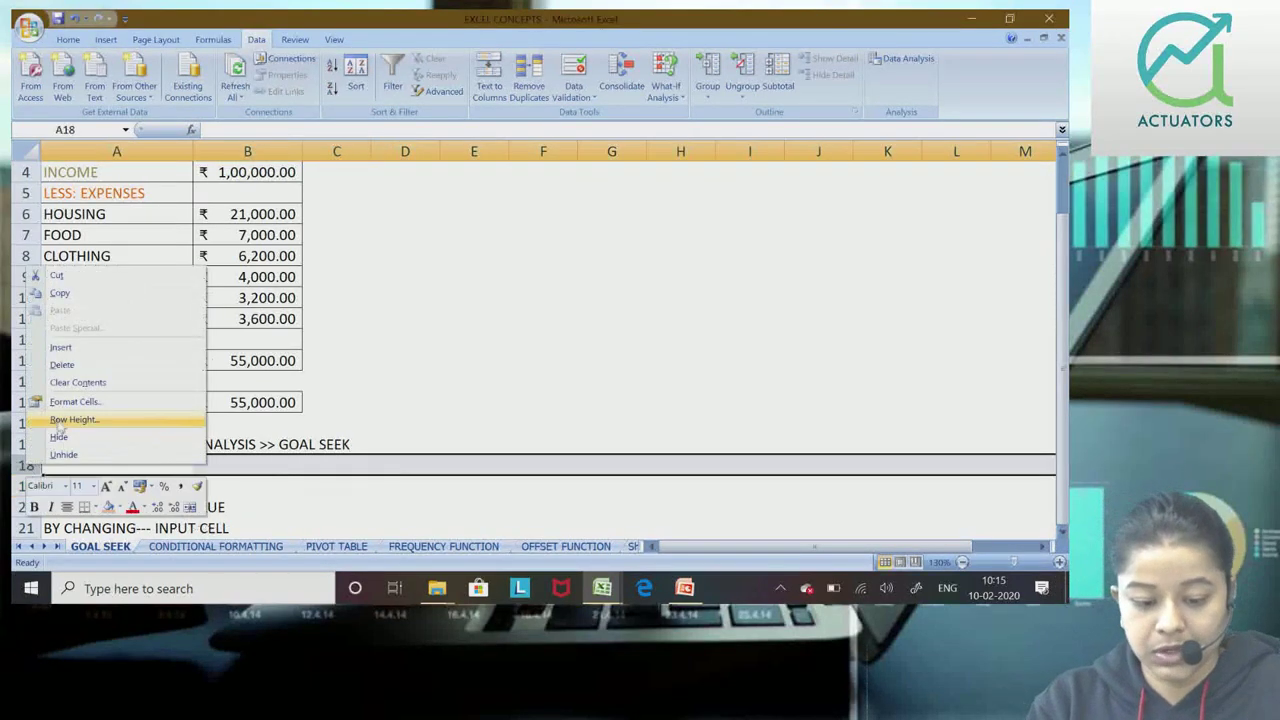
key("Escape")
left_click(275, 466)
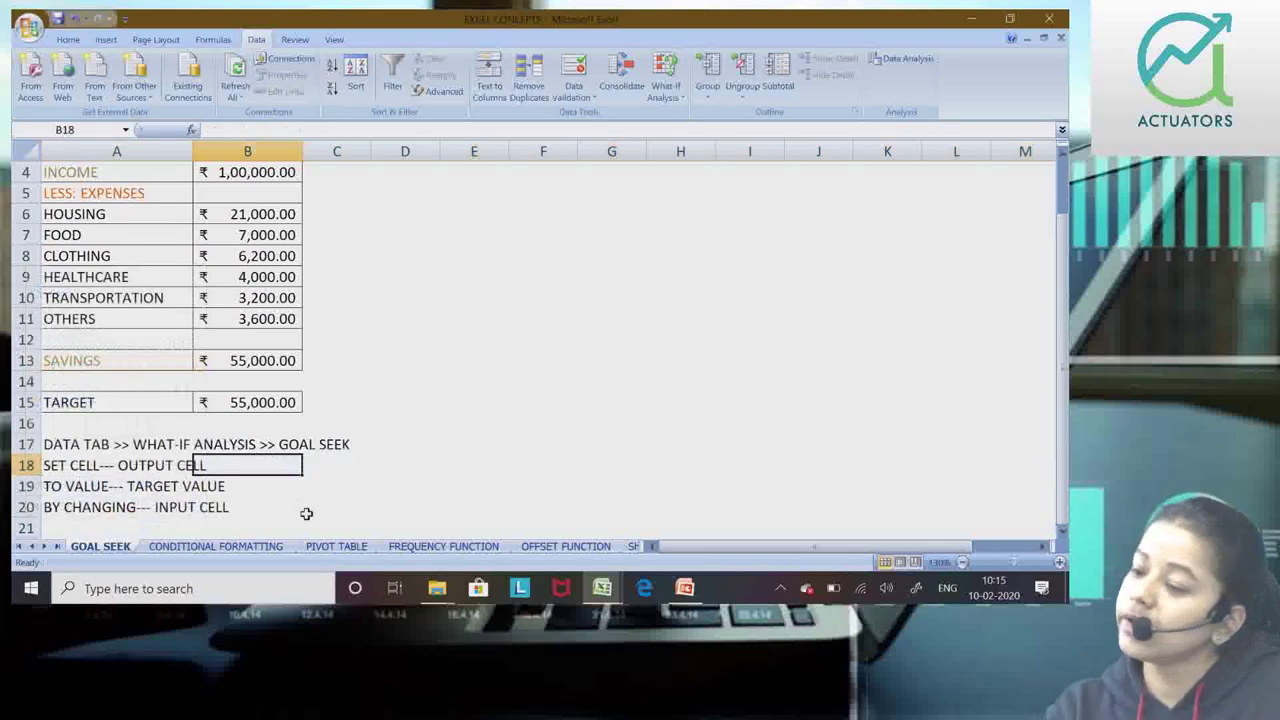
left_click(601, 405)
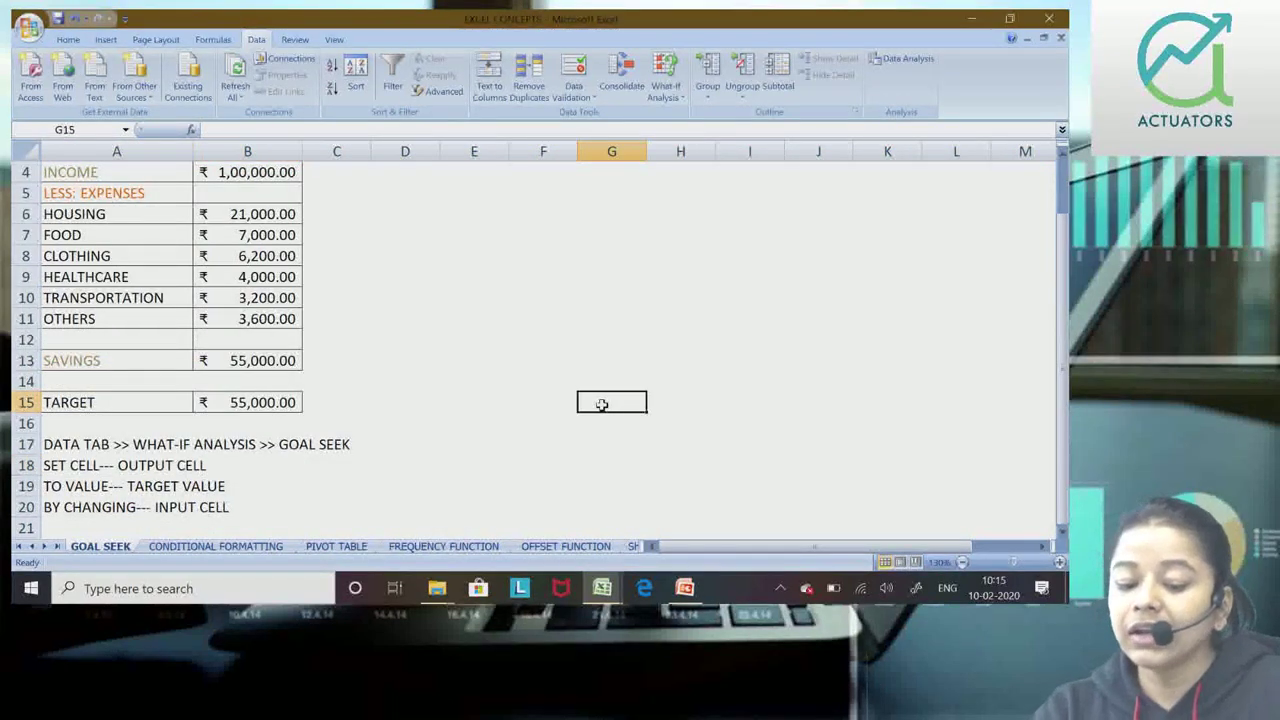
left_click(271, 354)
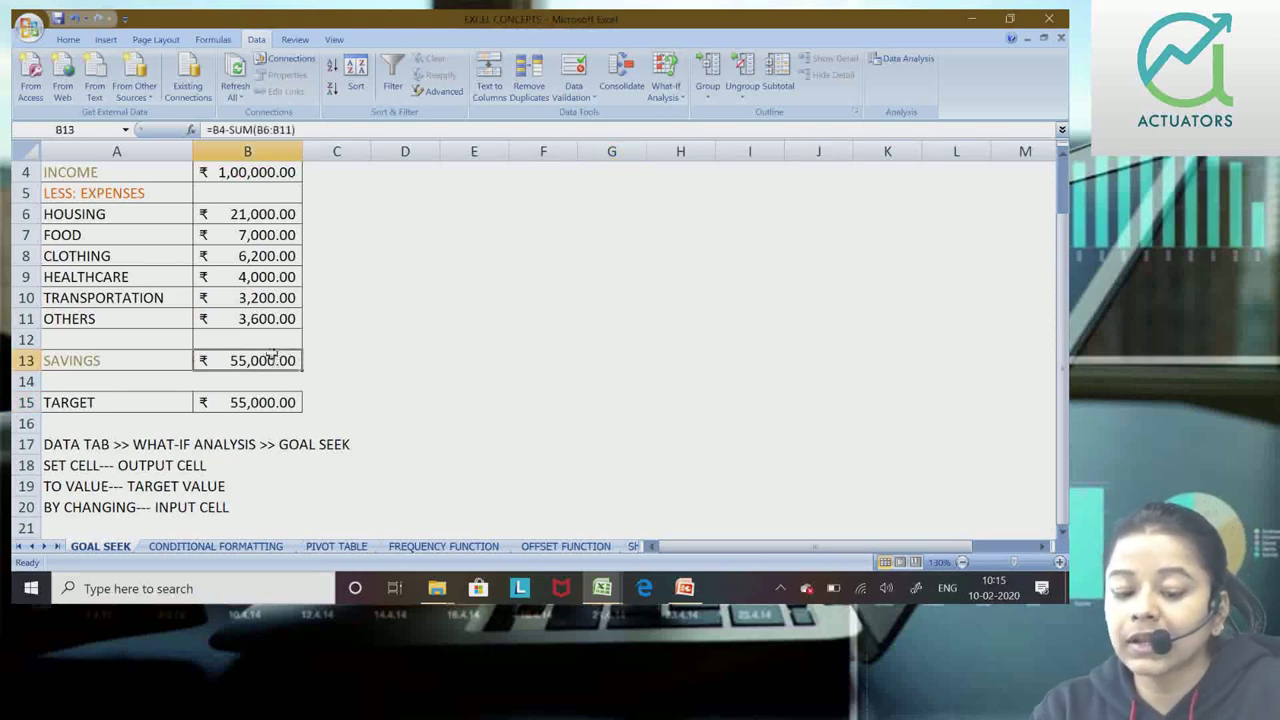